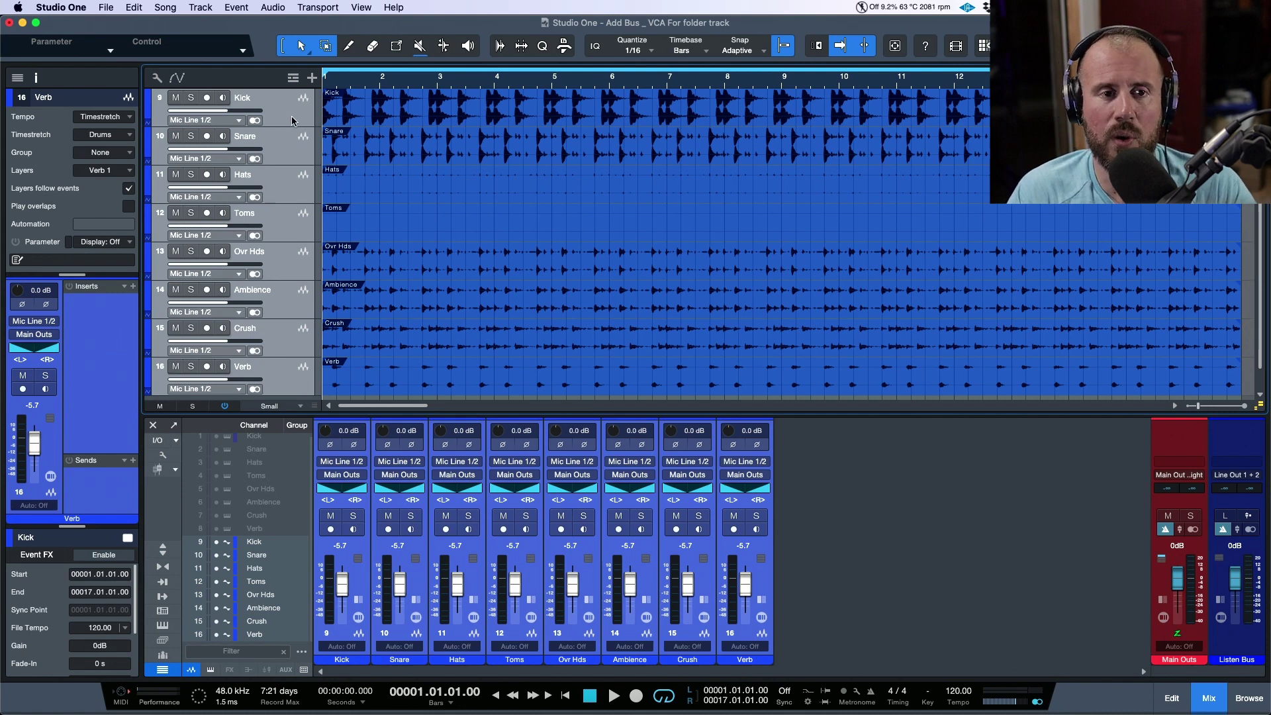
Step: Start playback of the eight drum tracks, Kick through Verb
{"action": "key", "text": "space"}
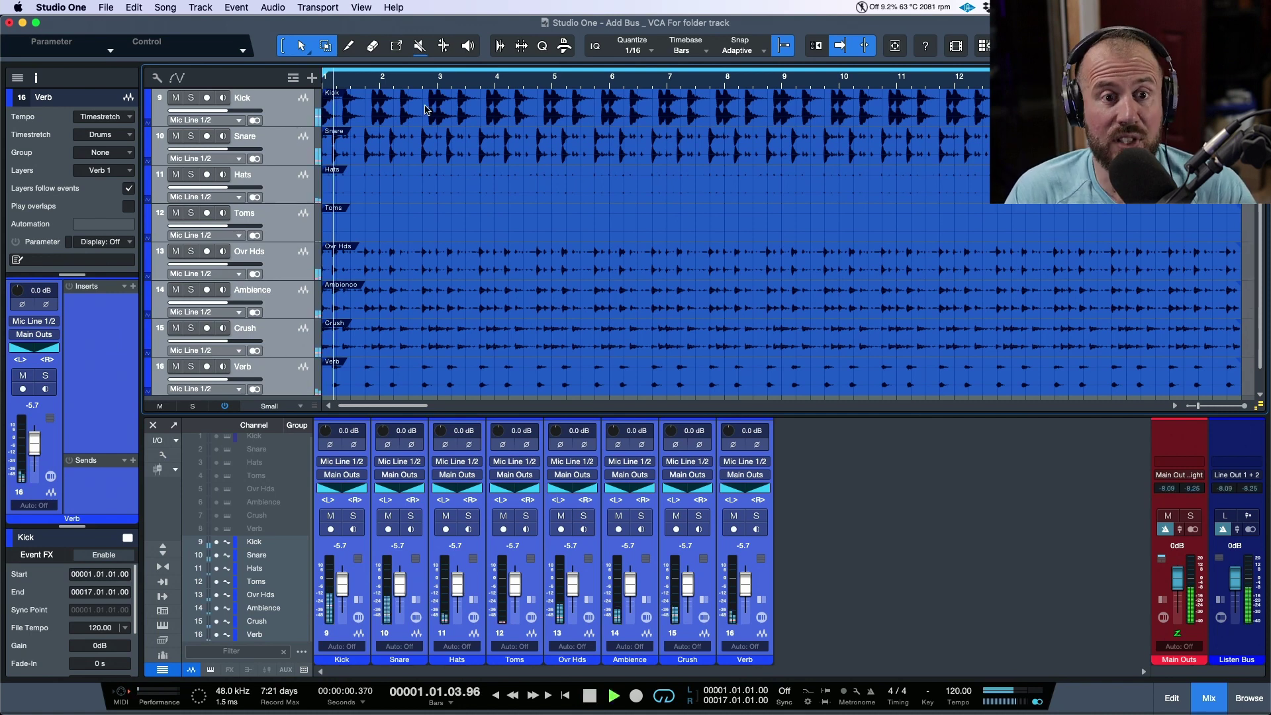
Step: Pack the selected drum tracks into folder track Track 10 and make it taller
{"action": "right_click", "coordinate": [292, 119]}
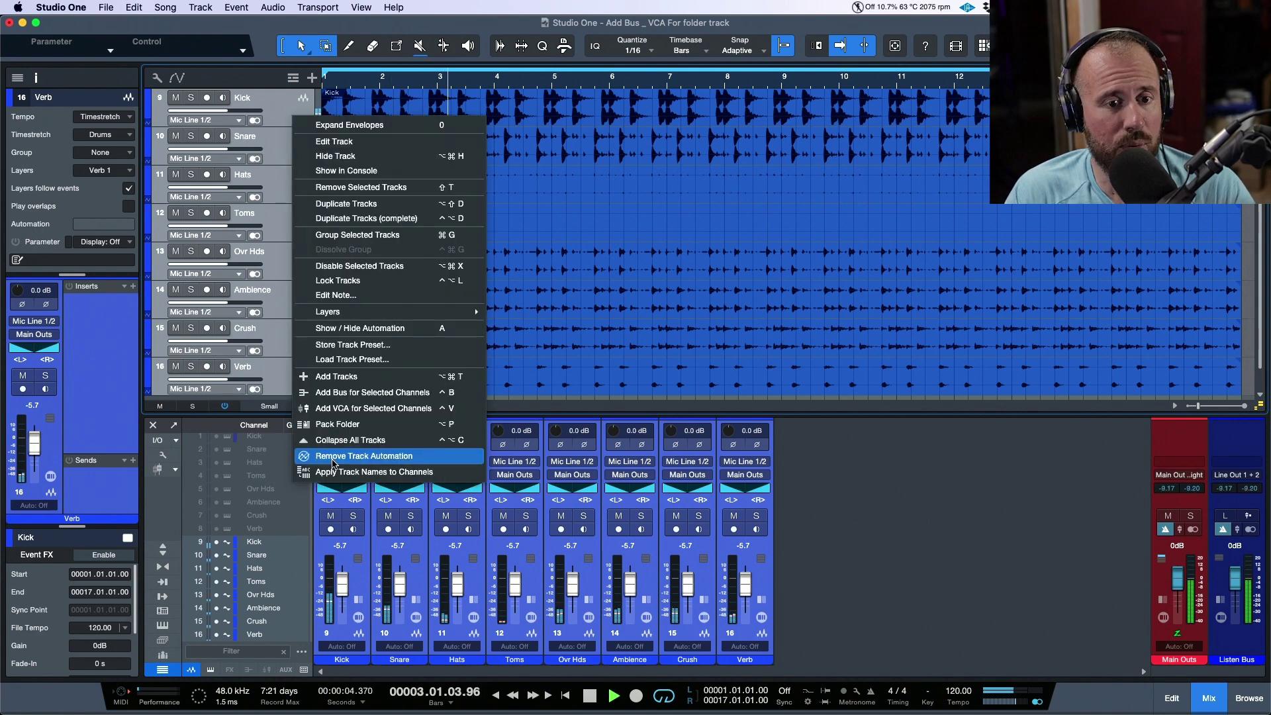
{"action": "left_click", "coordinate": [358, 420]}
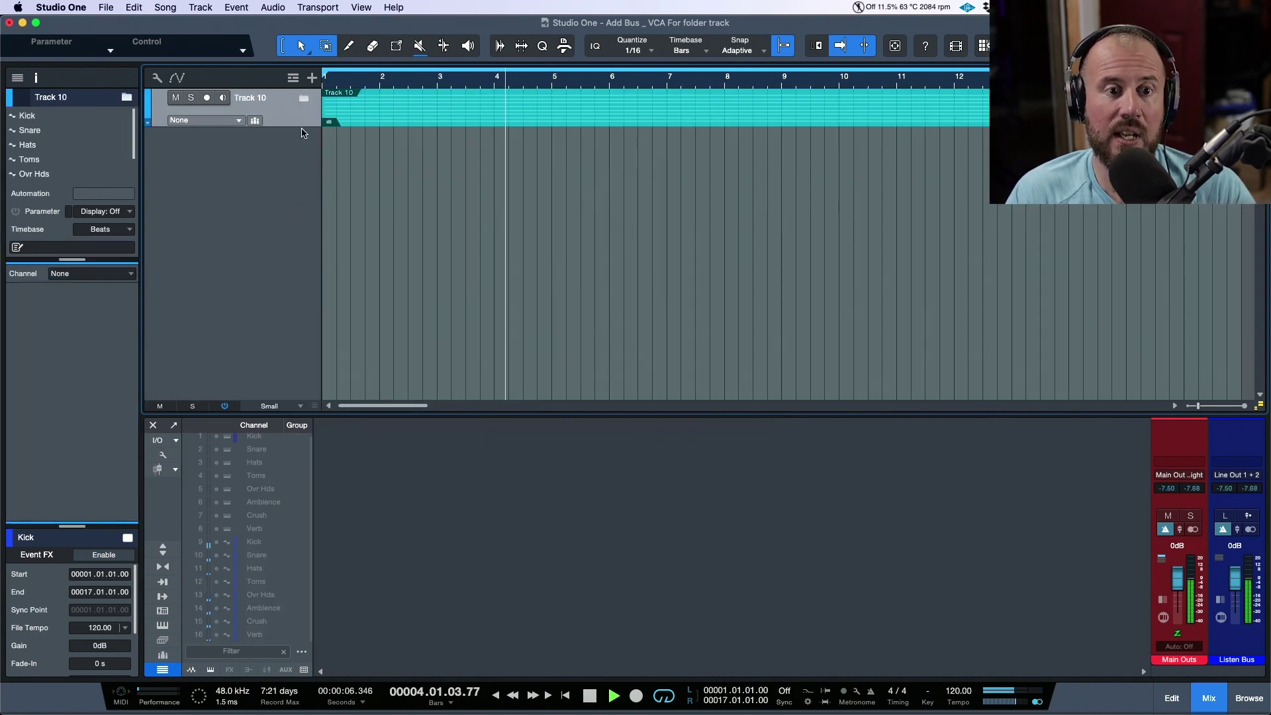
{"action": "left_click_drag", "start_coordinate": [298, 126], "coordinate": [298, 189]}
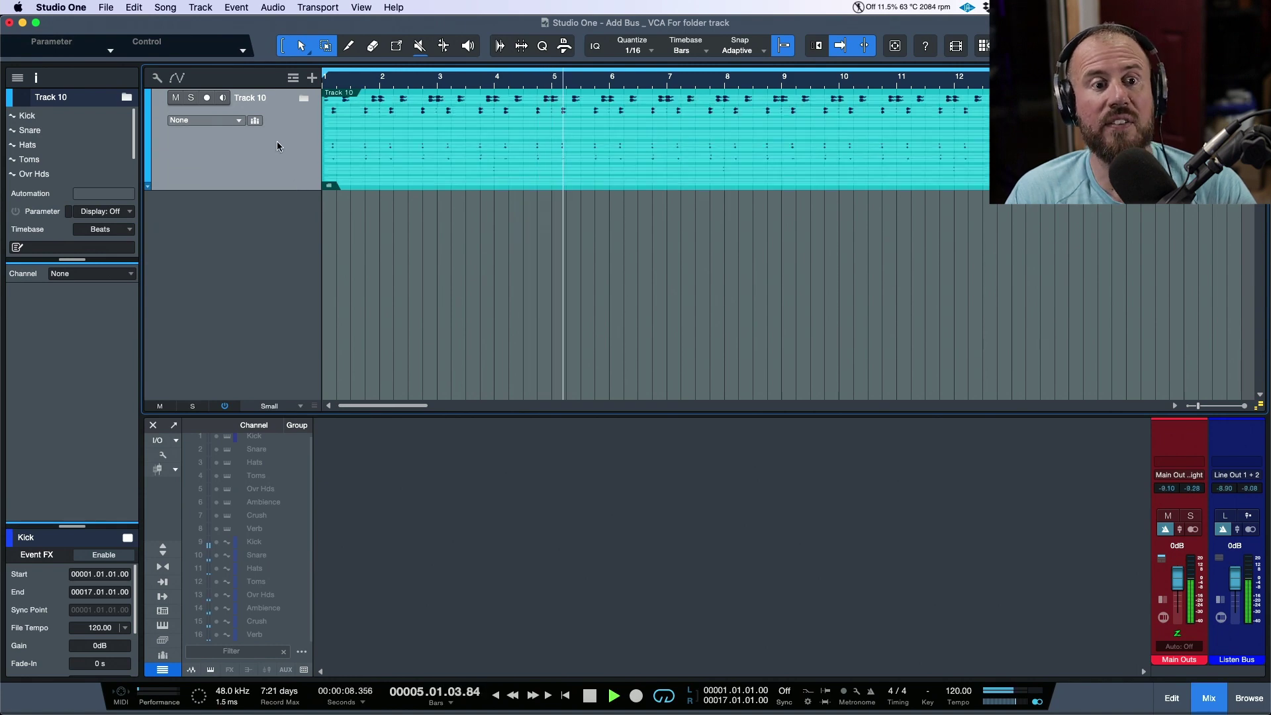
Step: Check the folder's output bus list without adding one, then stop playback at bar 1
{"action": "left_click", "coordinate": [239, 120]}
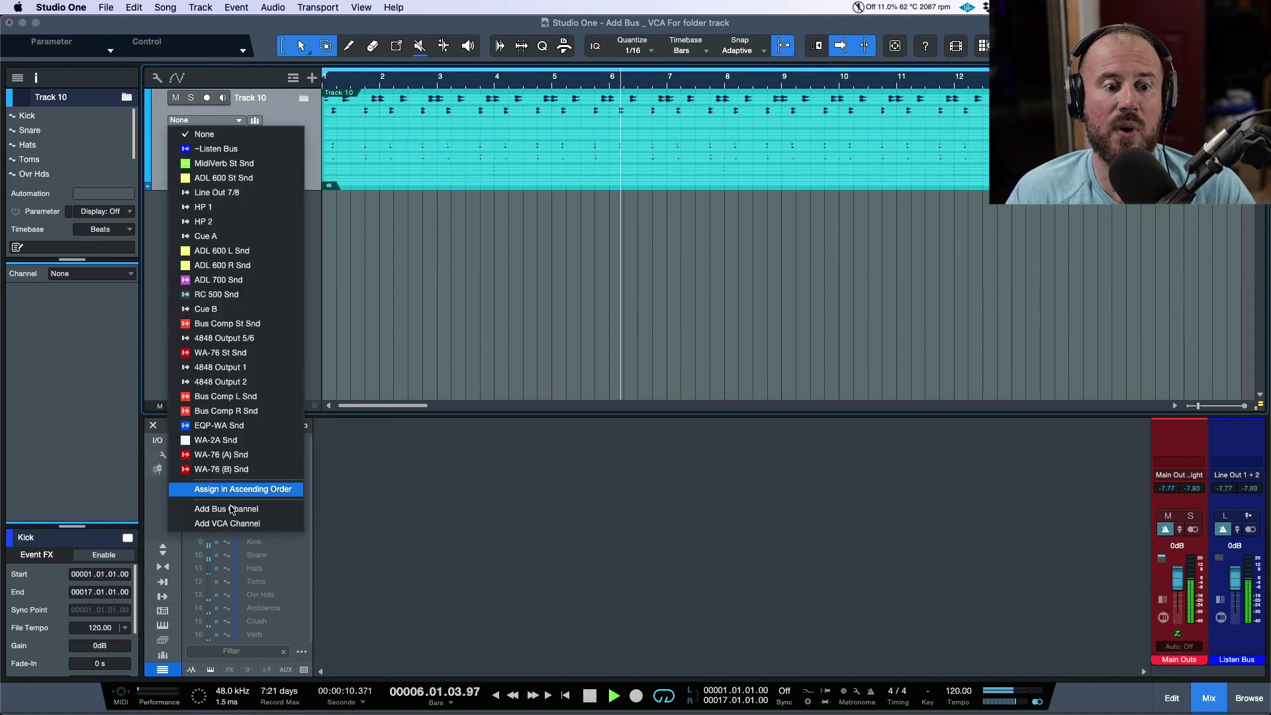
{"action": "left_click", "coordinate": [478, 518]}
{"action": "key", "text": "space"}
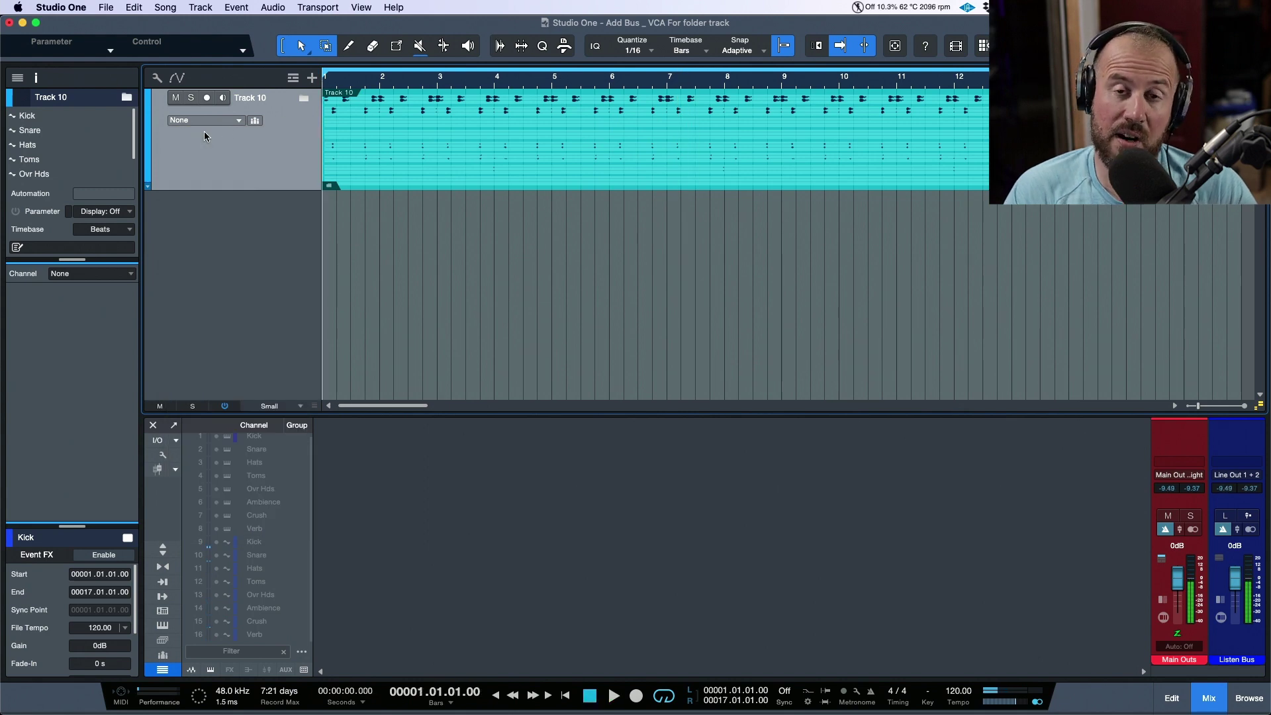
Step: Expand the folder so the Kick through Verb tracks show individually again
{"action": "double_click", "coordinate": [268, 166]}
{"action": "scroll", "coordinate": [279, 165], "scroll_direction": "down", "scroll_amount": 1}
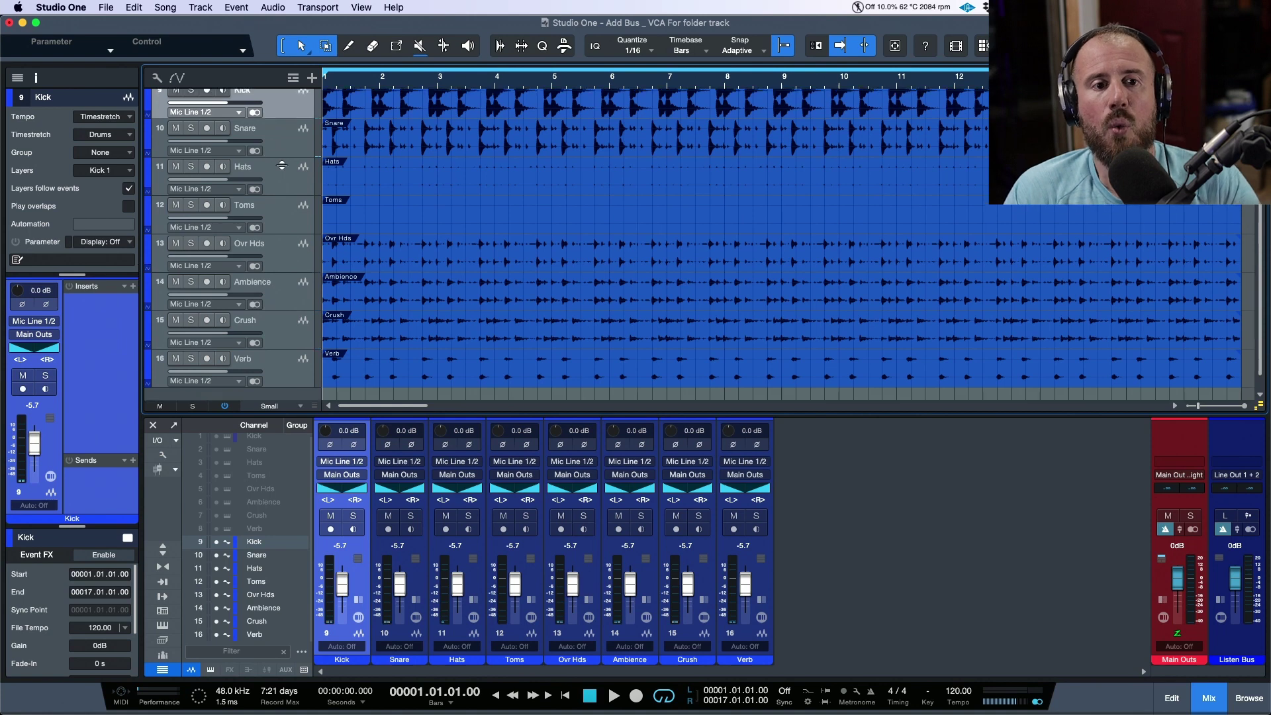
{"action": "scroll", "coordinate": [282, 165], "scroll_direction": "up", "scroll_amount": 1}
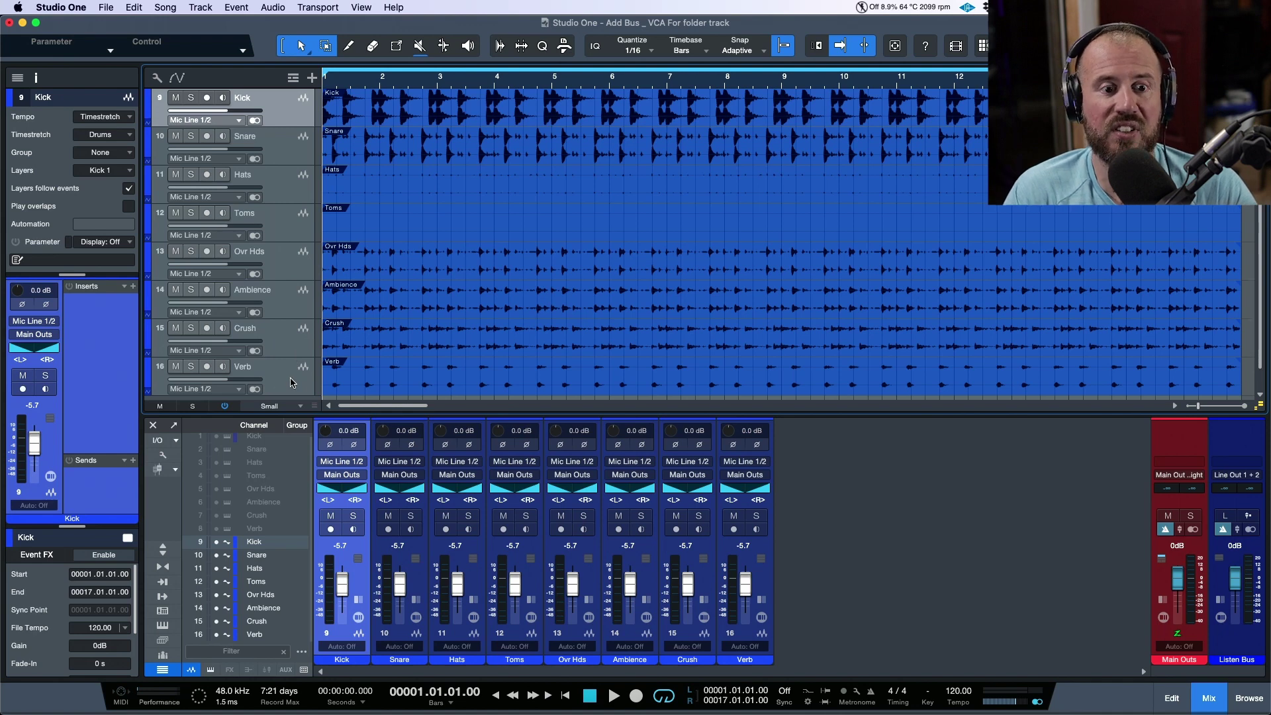
{"action": "scroll", "coordinate": [292, 377], "scroll_direction": "down", "scroll_amount": 1}
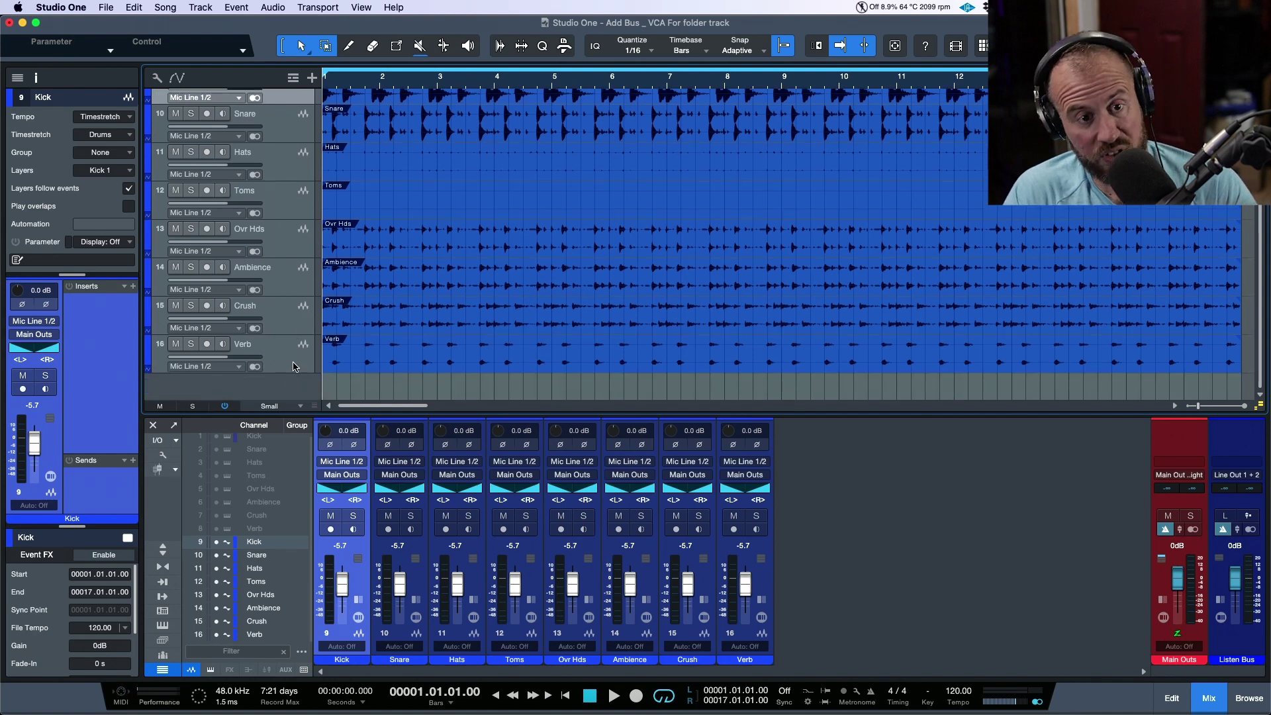
Step: Select drum tracks 9–16 and dismiss their context menu without running any action
{"action": "left_click", "coordinate": [296, 366], "text": "shift"}
{"action": "scroll", "coordinate": [295, 366], "scroll_direction": "up", "scroll_amount": 1}
{"action": "right_click", "coordinate": [300, 124]}
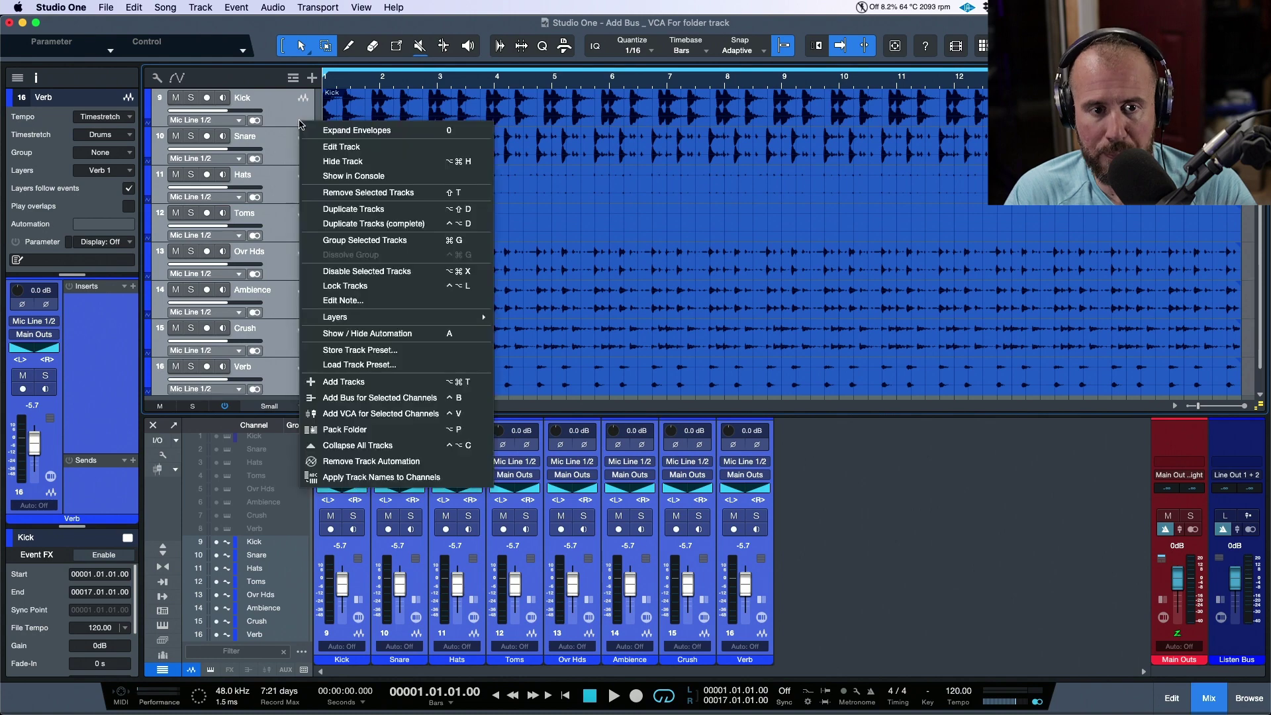
{"action": "left_click", "coordinate": [955, 541]}
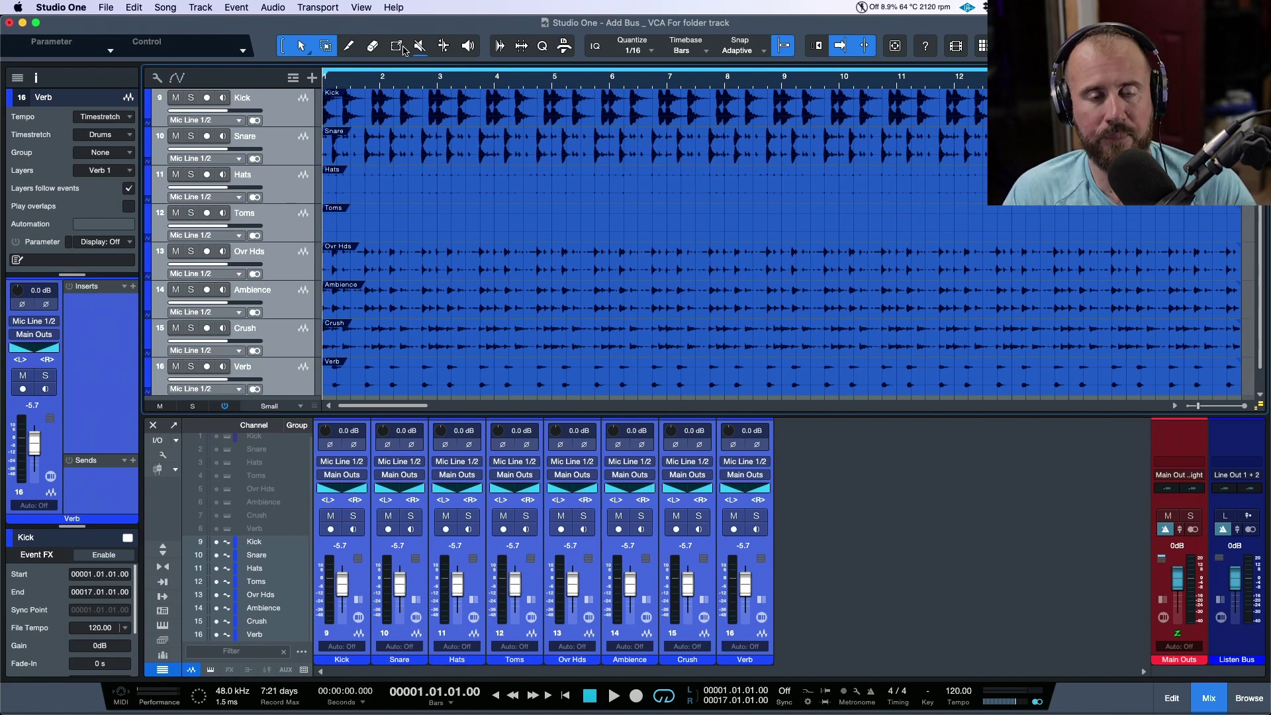
Step: Open the Macro Organizer from the Global macro options and start a New macro
{"action": "left_click", "coordinate": [563, 49]}
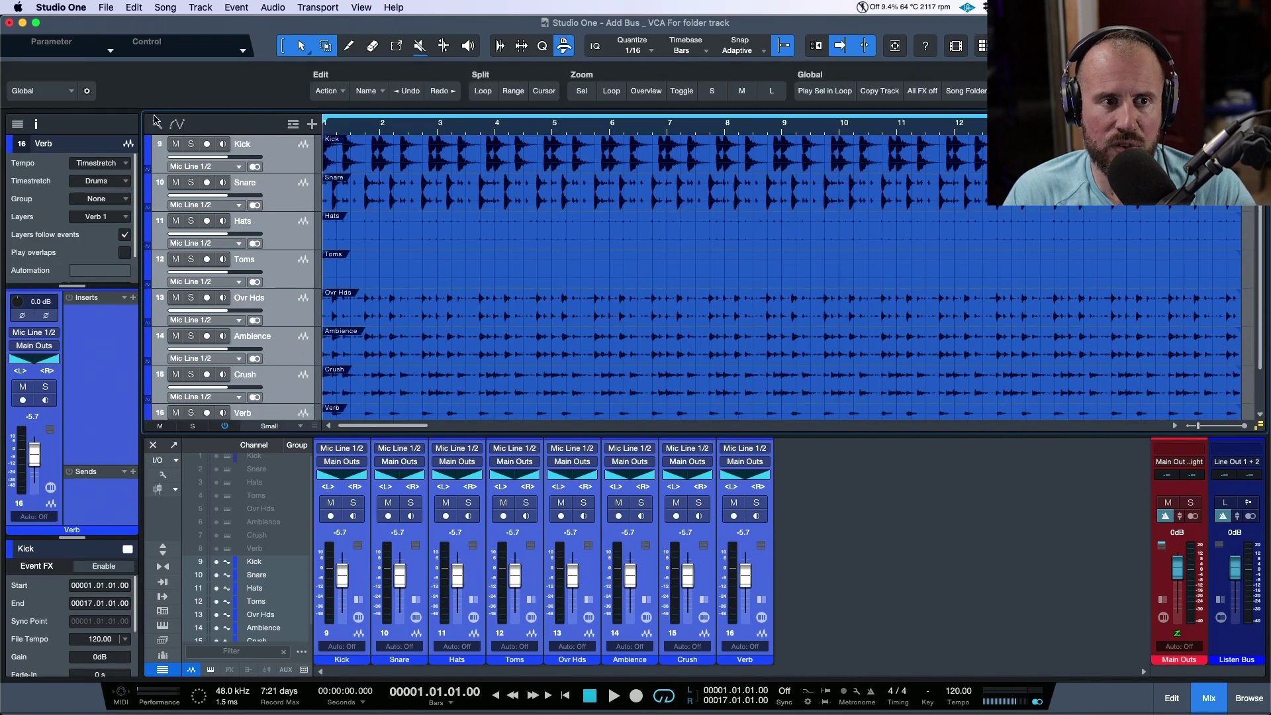
{"action": "left_click", "coordinate": [87, 93]}
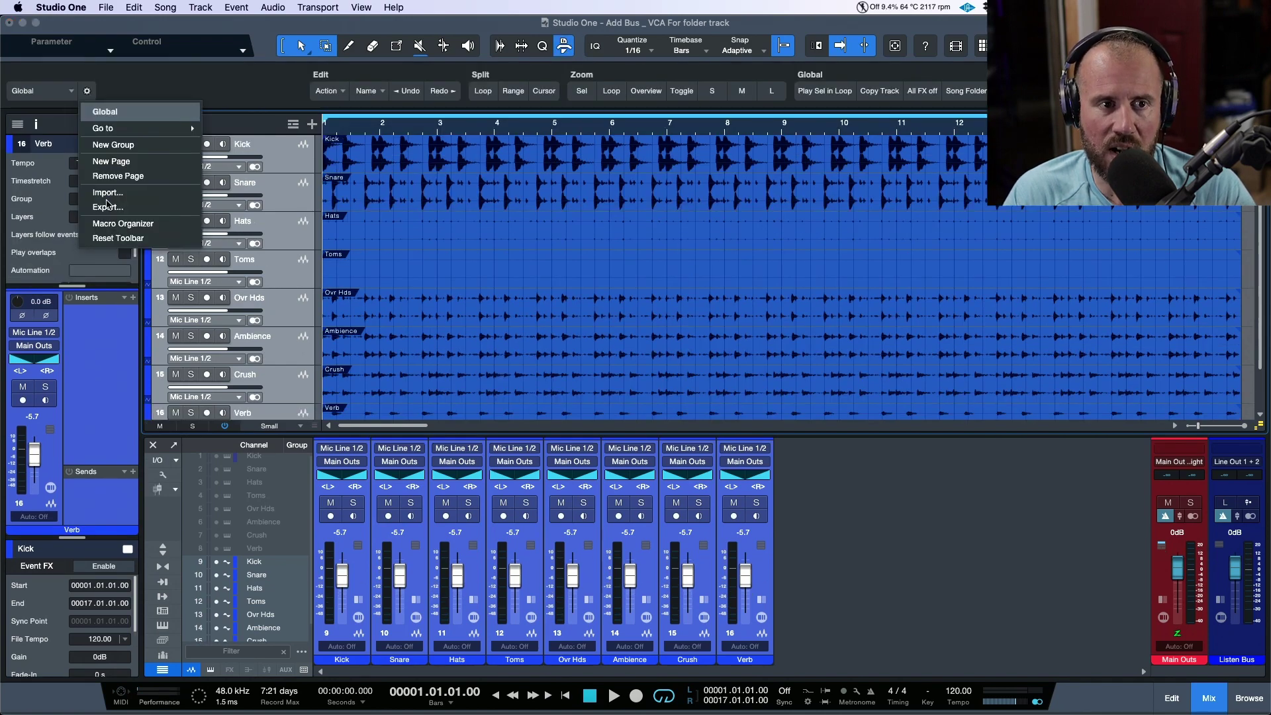
{"action": "left_click", "coordinate": [123, 225]}
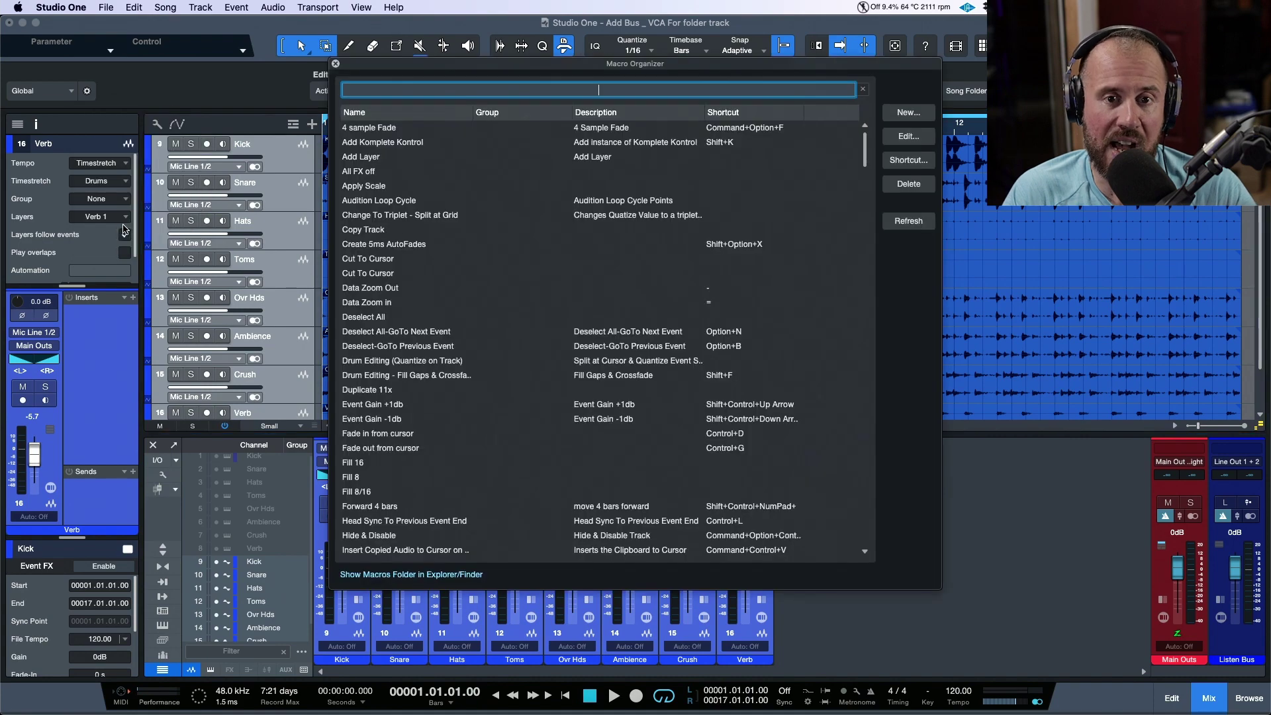
{"action": "left_click_drag", "start_coordinate": [712, 70], "coordinate": [682, 65]}
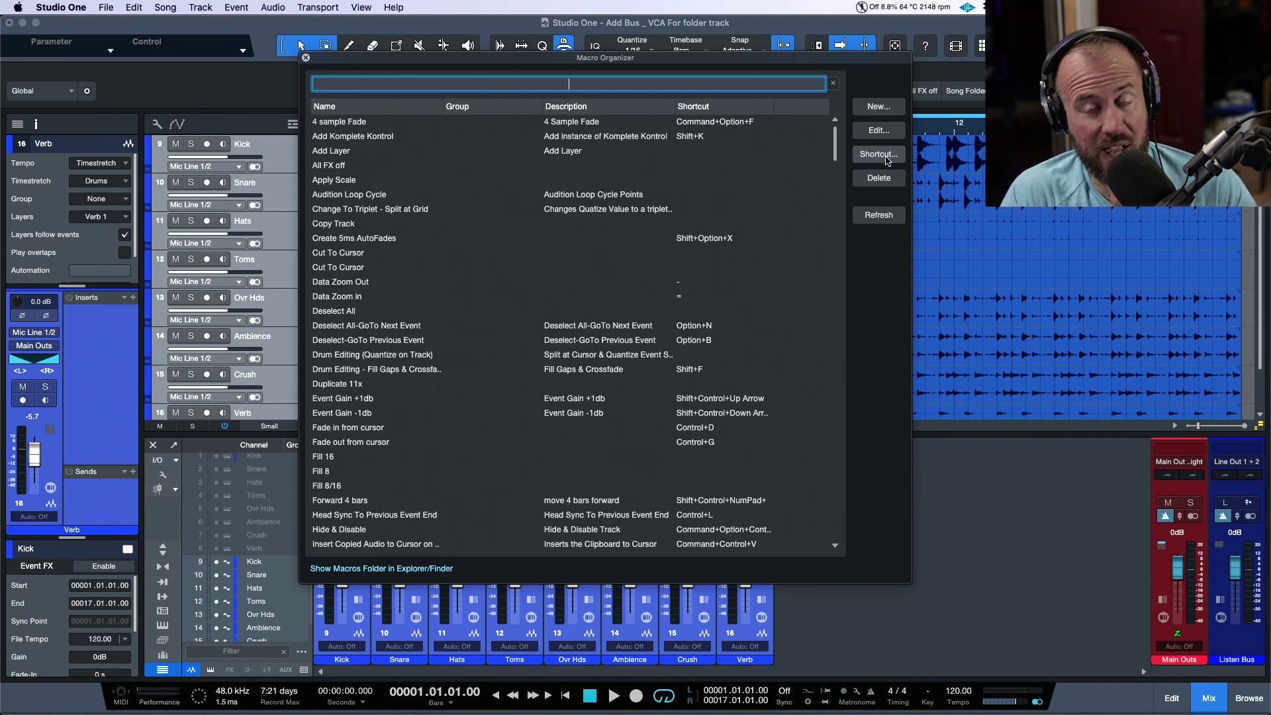
{"action": "left_click_drag", "start_coordinate": [874, 61], "coordinate": [885, 51]}
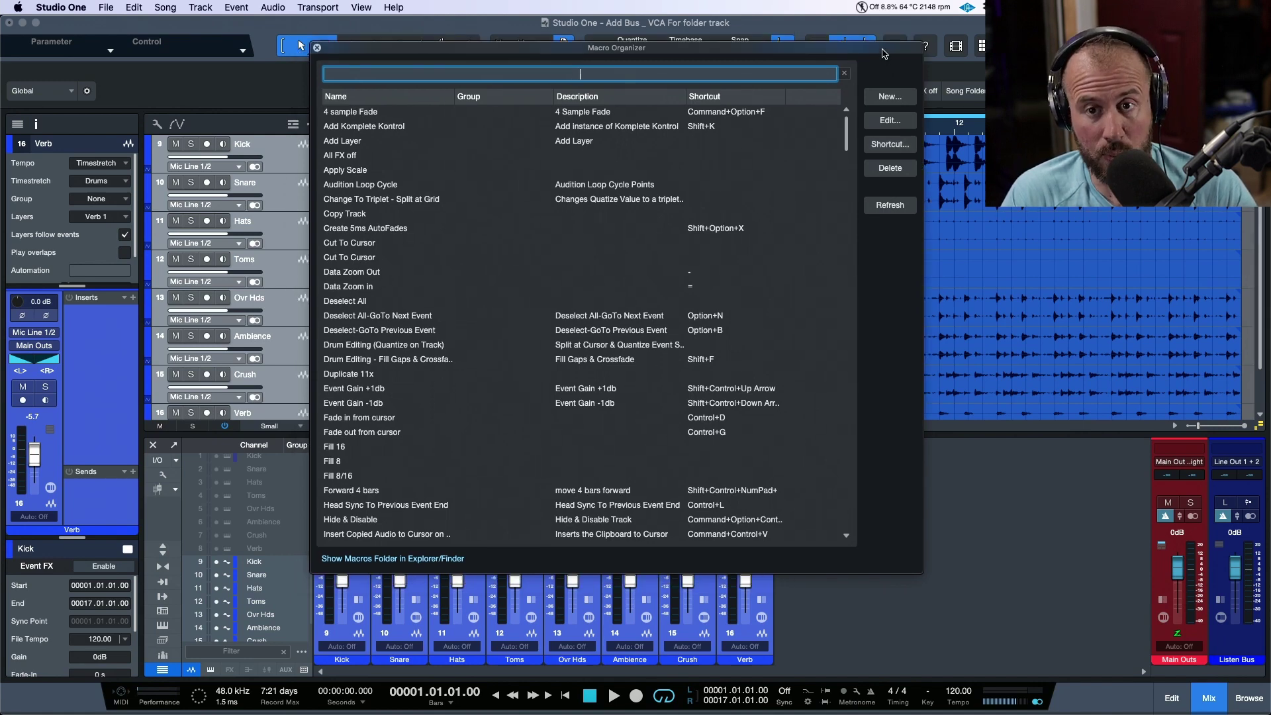
{"action": "left_click", "coordinate": [886, 98]}
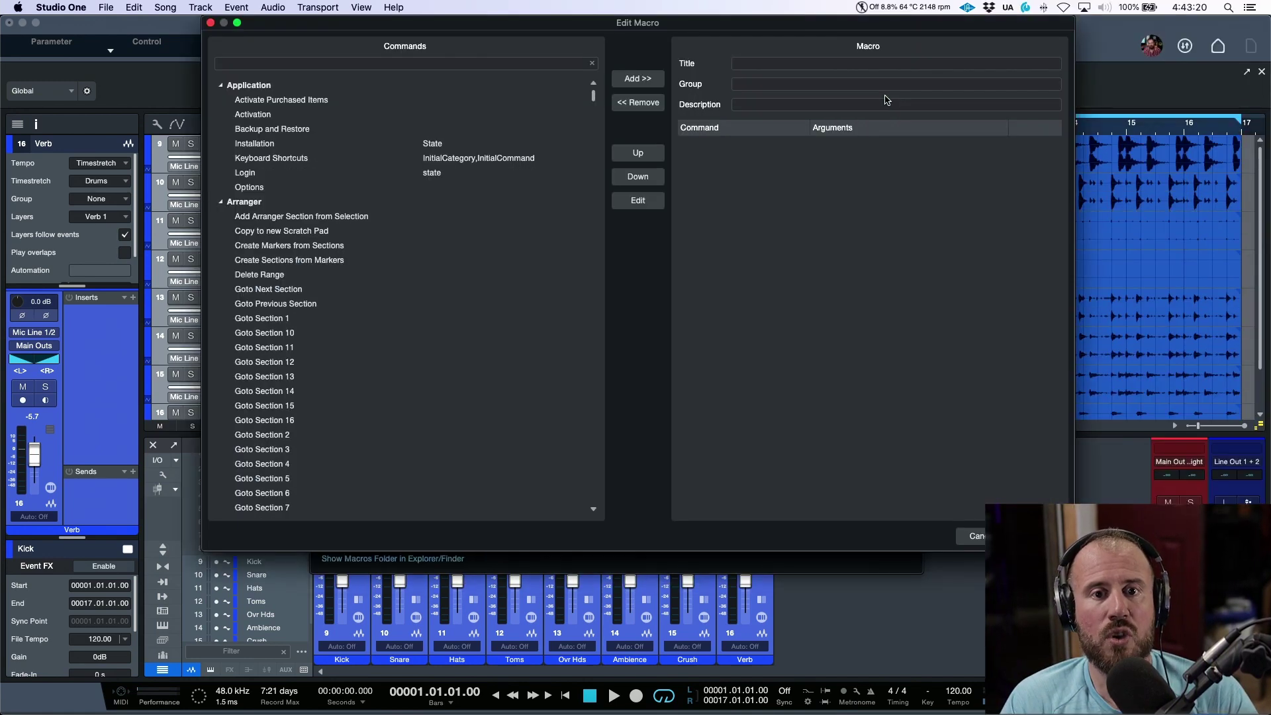
Step: Filter the macro command list with the search term 'folder'
{"action": "left_click", "coordinate": [866, 64]}
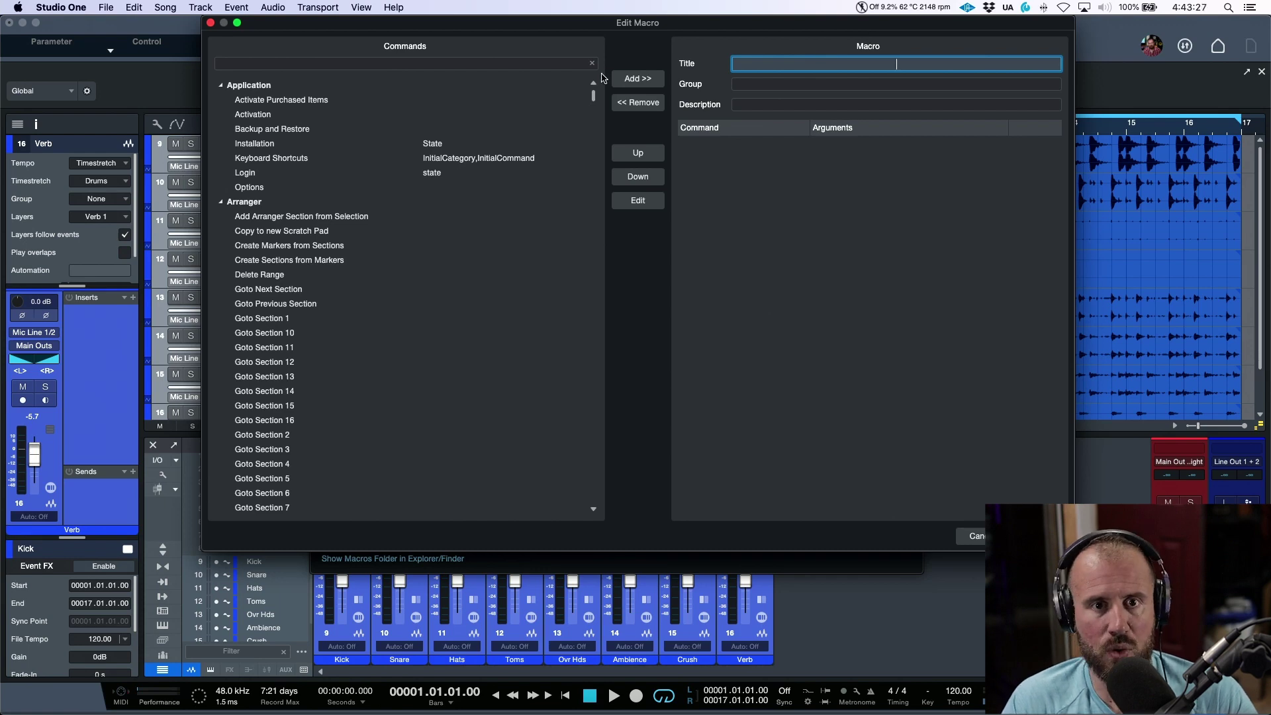
{"action": "left_click", "coordinate": [544, 65]}
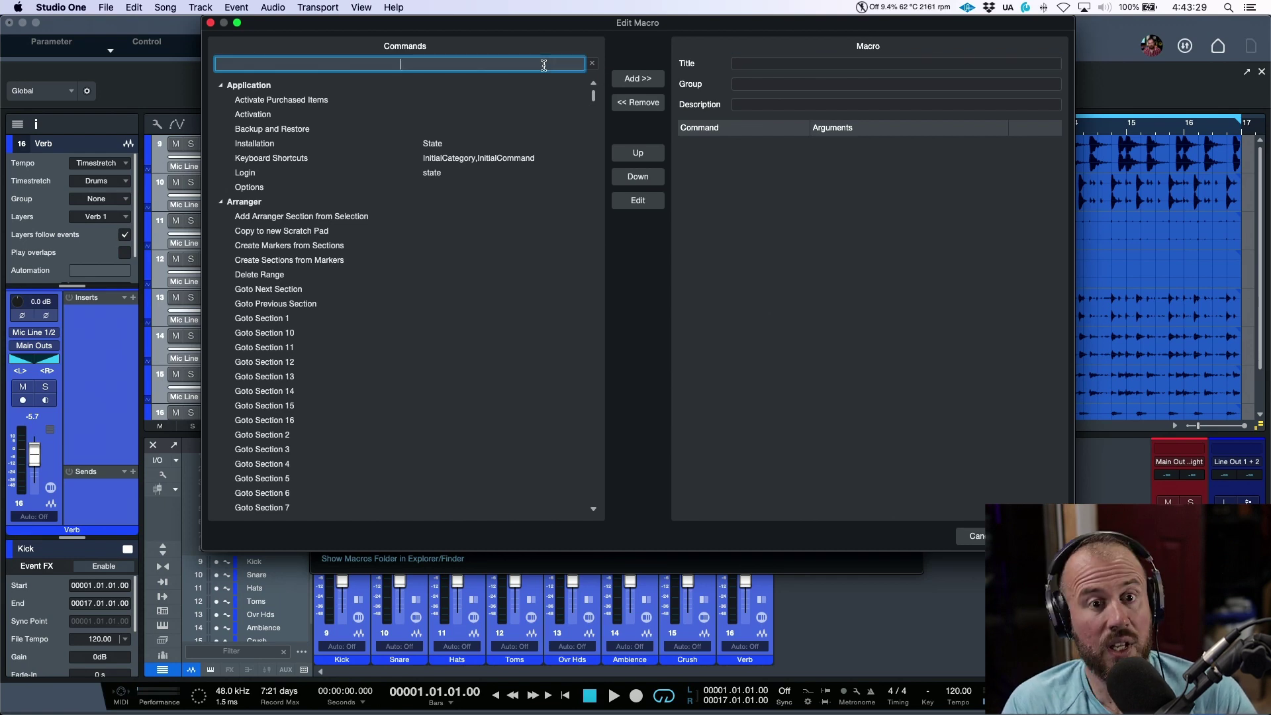
{"action": "type", "text": "folder"}
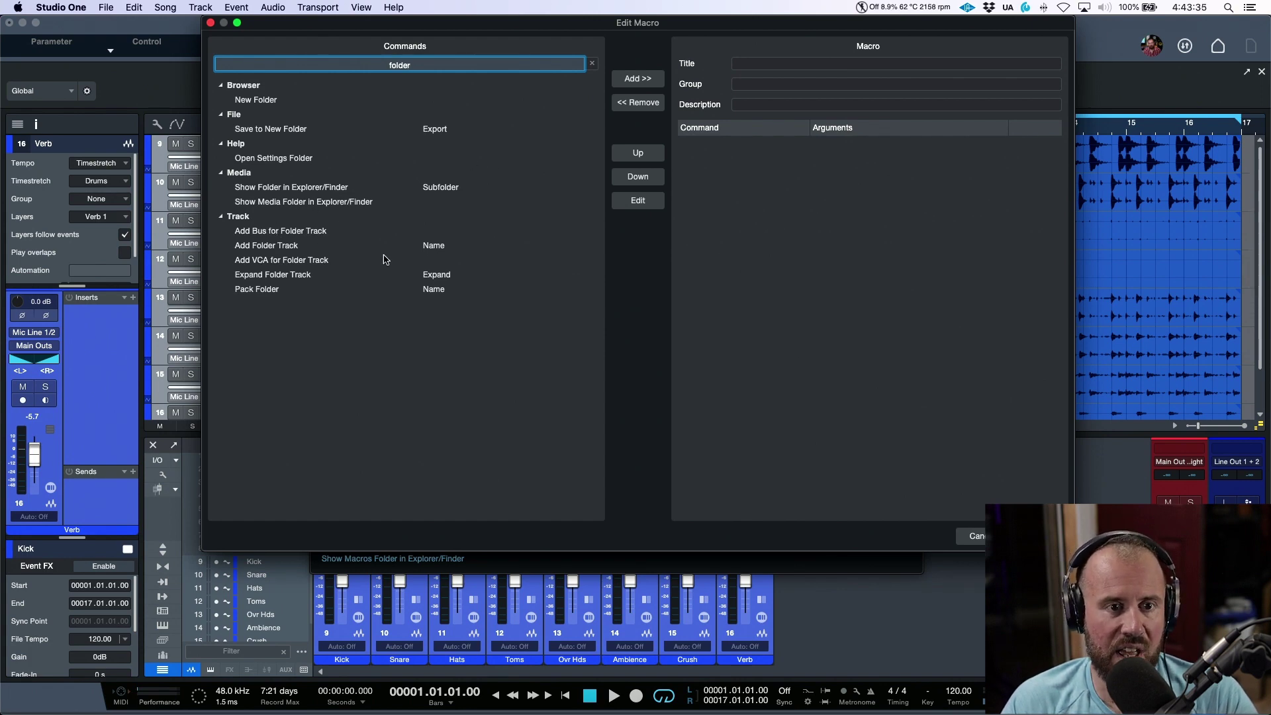
Step: Title the macro 'Add Bus For Folder Track' and use the same text as its description
{"action": "left_click", "coordinate": [797, 63]}
{"action": "type", "text": "Add"}
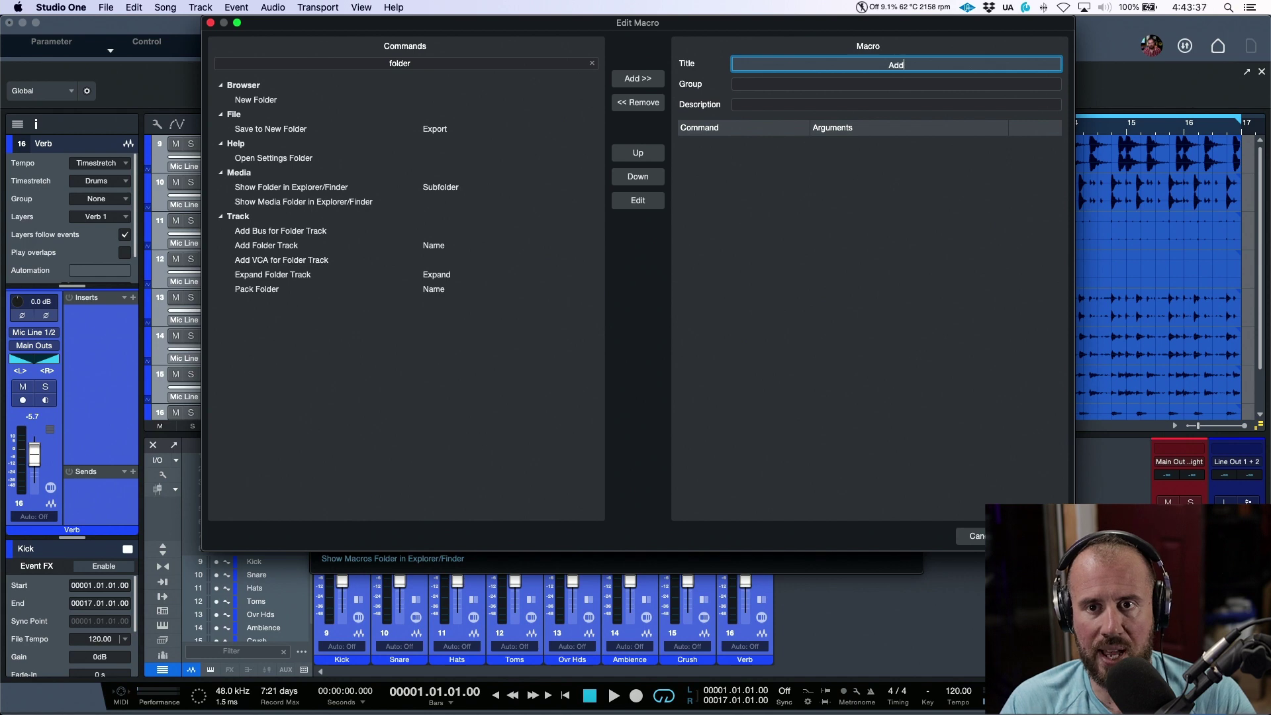
{"action": "type", "text": " Bus For Fold"}
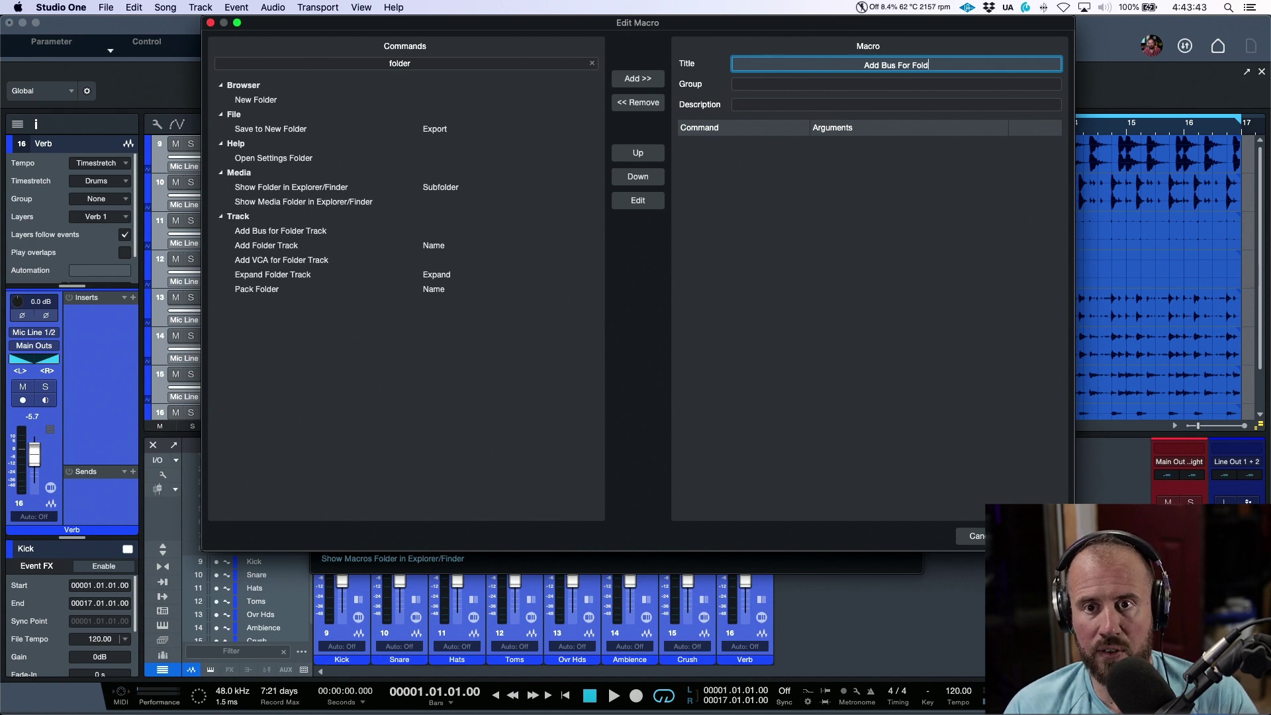
{"action": "type", "text": "er Track"}
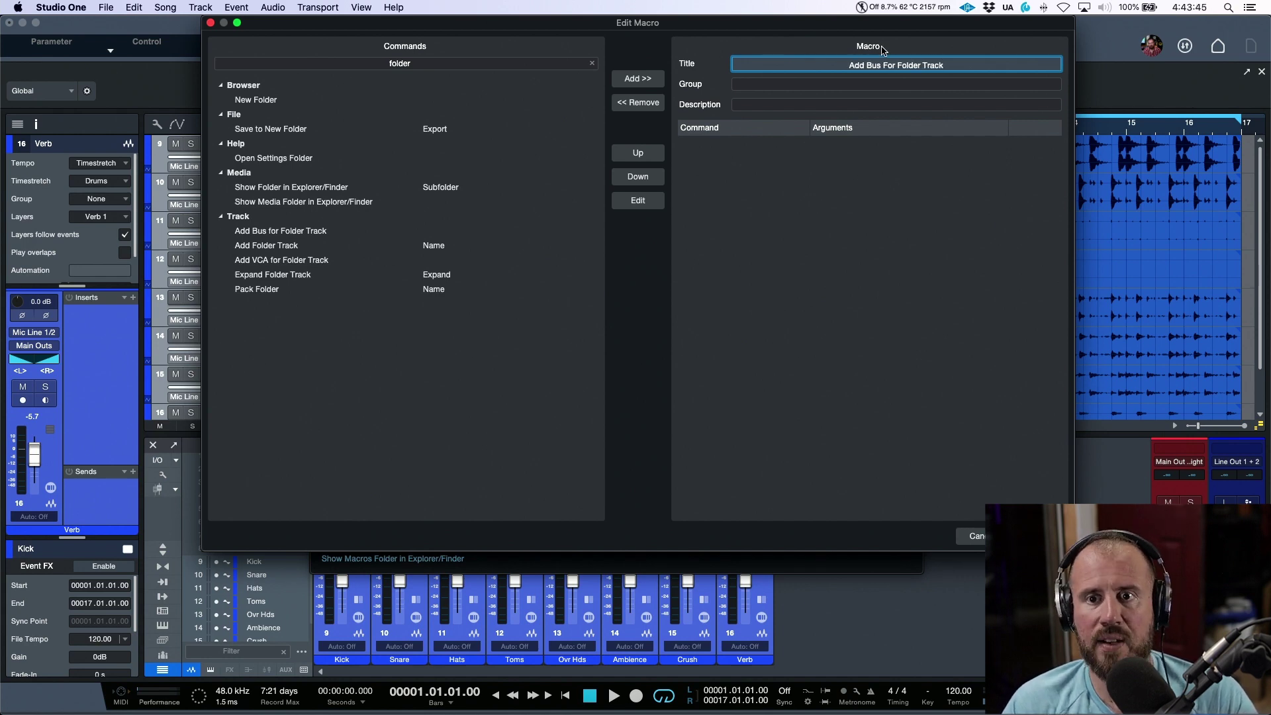
{"action": "left_click_drag", "start_coordinate": [961, 64], "coordinate": [785, 64]}
{"action": "key", "text": "super+c"}
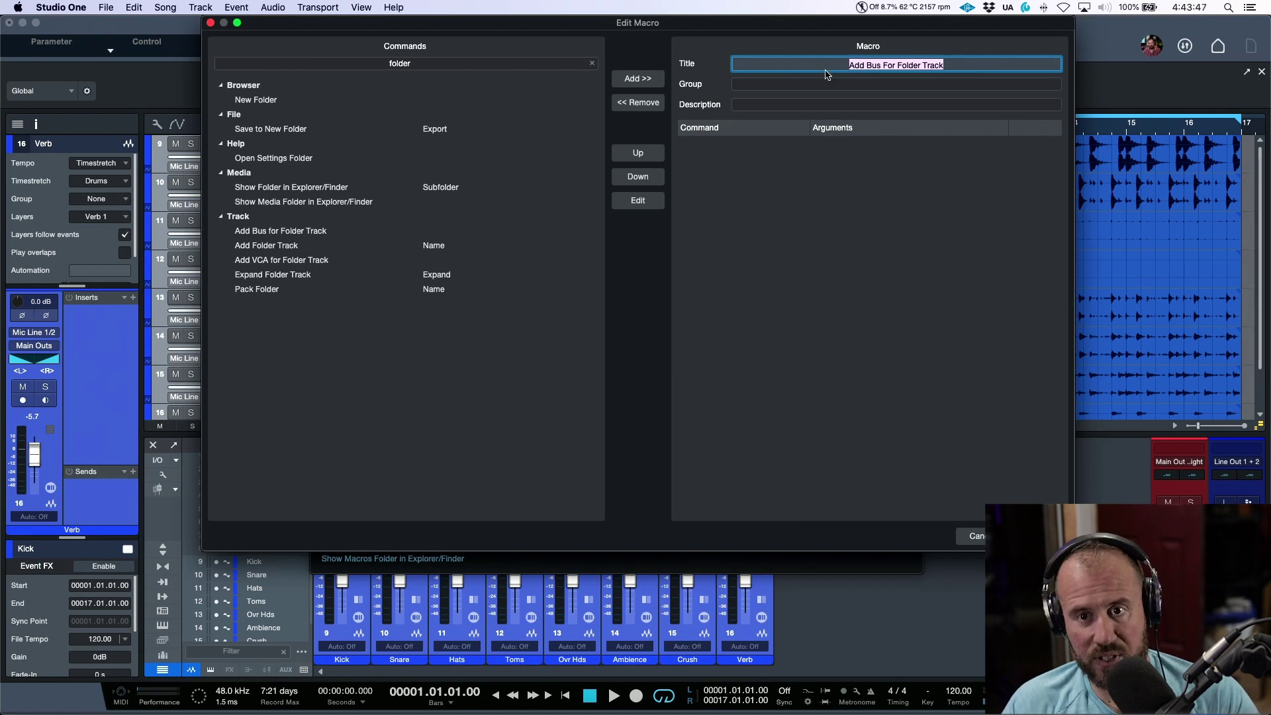
{"action": "left_click", "coordinate": [863, 110]}
{"action": "key", "text": "super+v"}
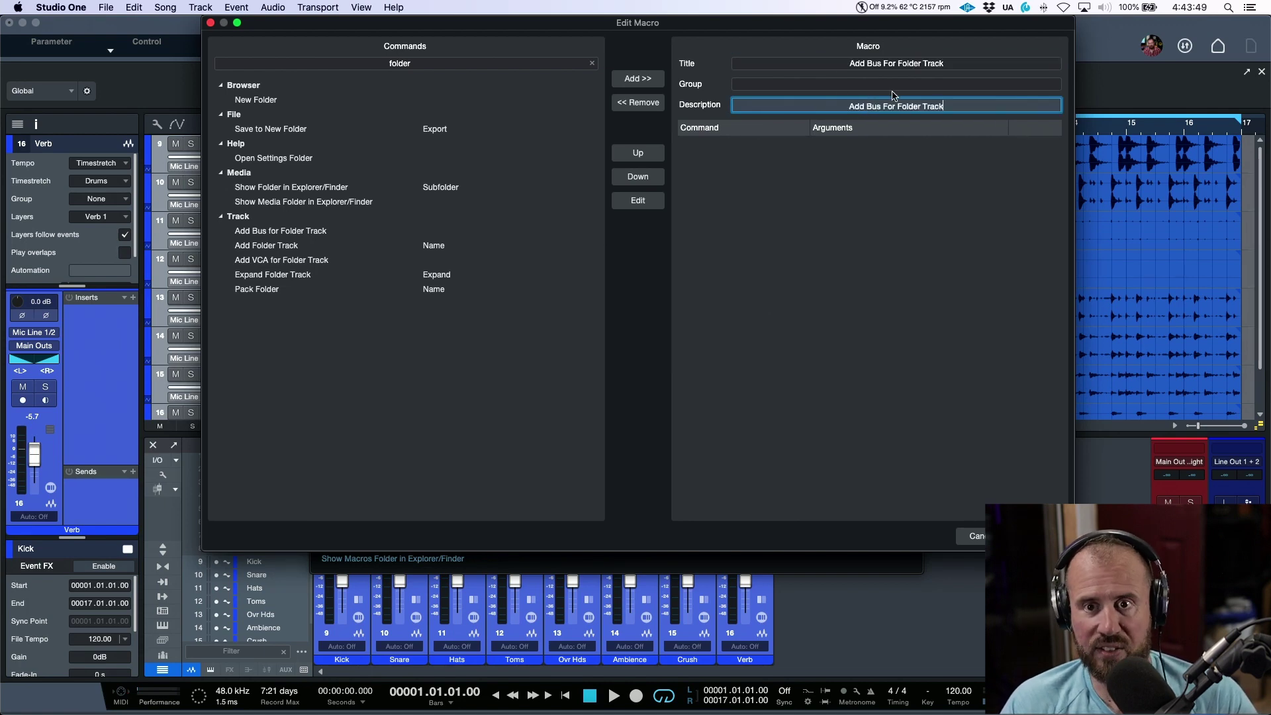
Step: Replace the command search filter with 'pack'
{"action": "left_click", "coordinate": [895, 85]}
{"action": "left_click", "coordinate": [909, 162]}
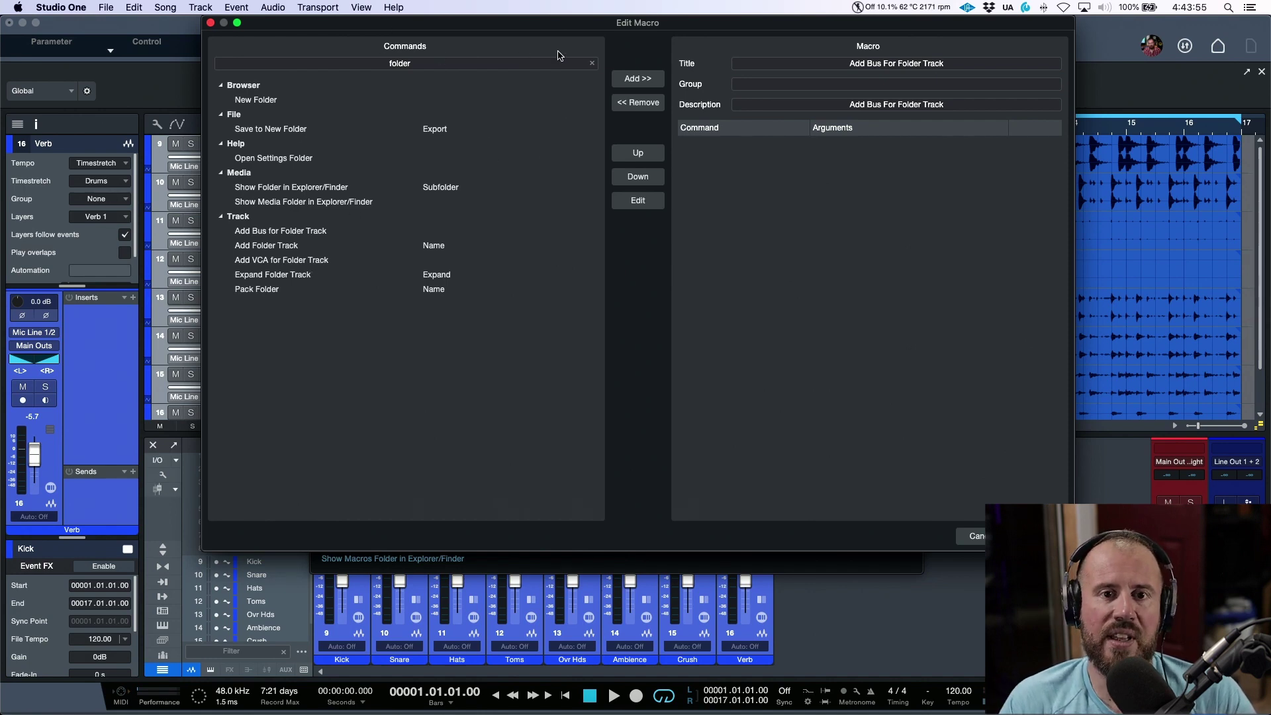
{"action": "left_click", "coordinate": [591, 63]}
{"action": "left_click", "coordinate": [551, 63]}
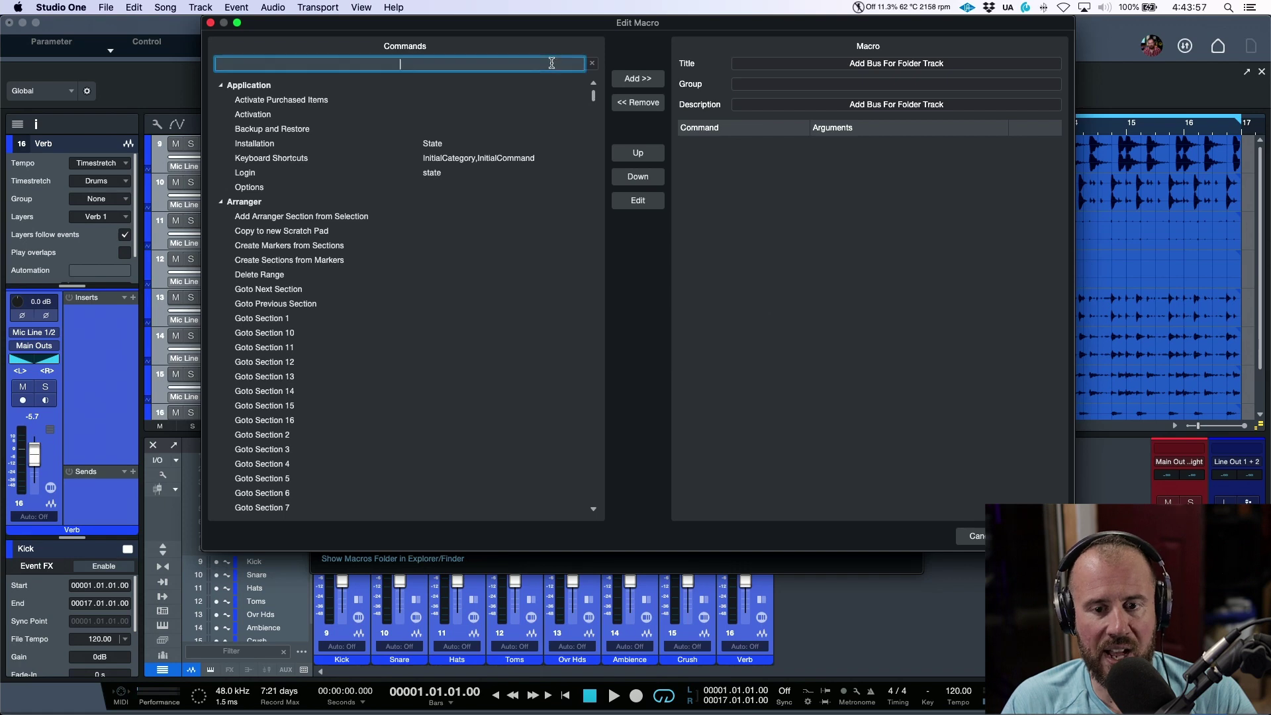
{"action": "type", "text": "pack"}
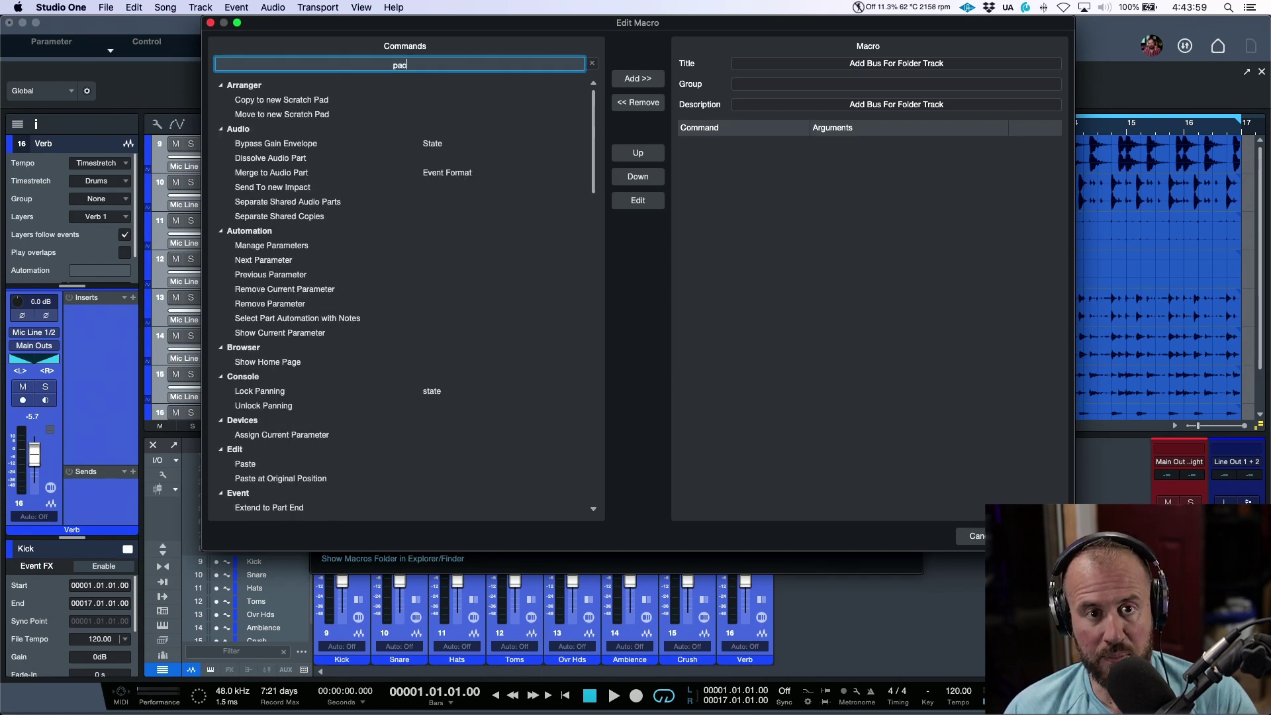
Step: Add Track|Pack Folder as the macro's first step and open its arguments
{"action": "left_click", "coordinate": [293, 101]}
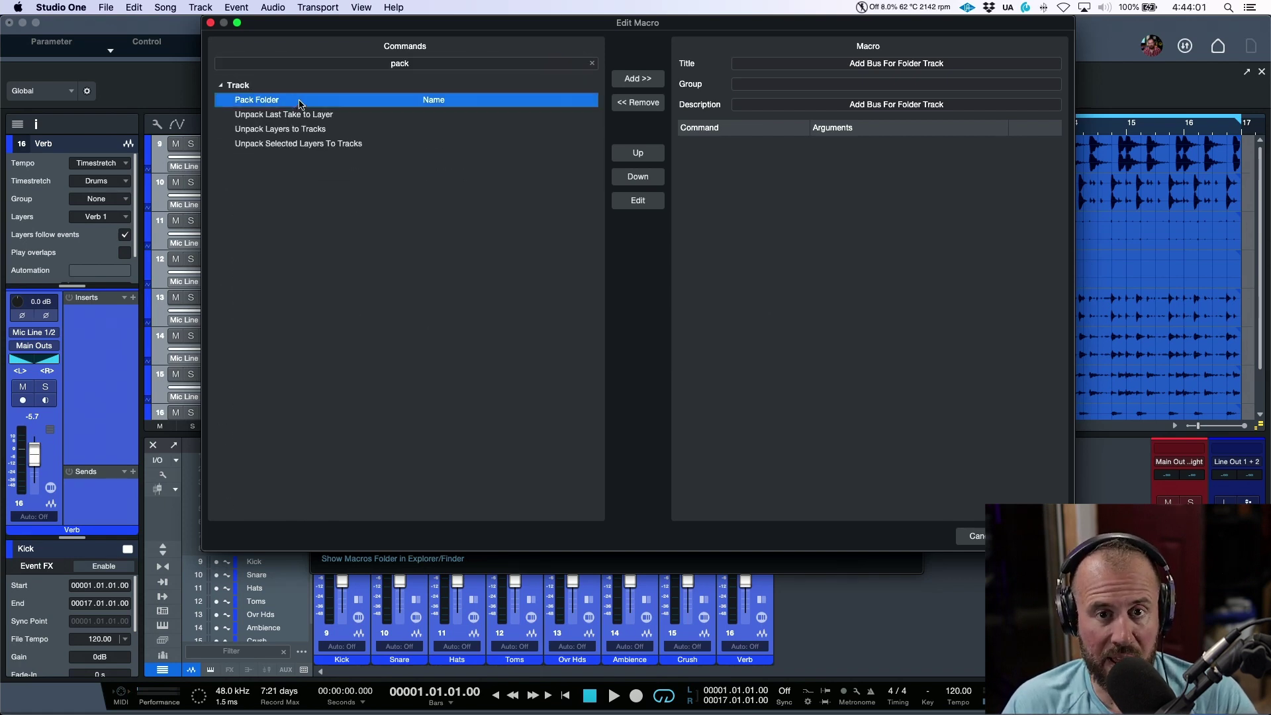
{"action": "left_click", "coordinate": [638, 80]}
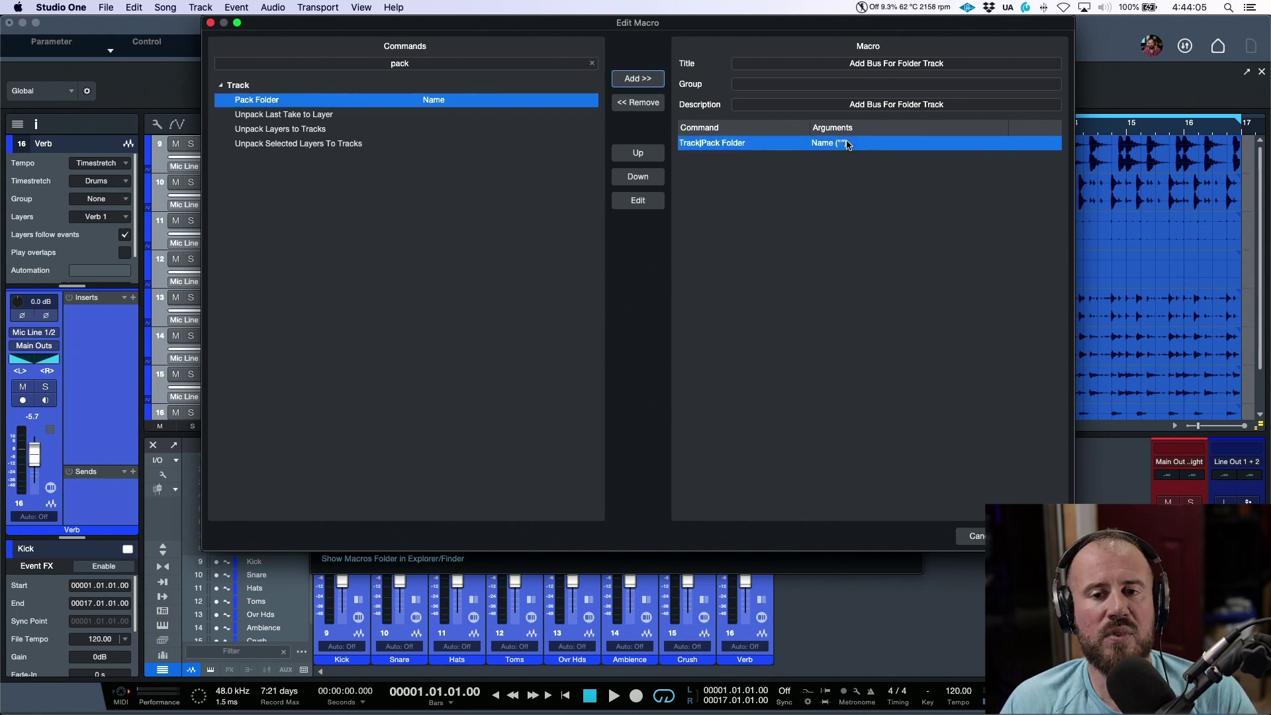
{"action": "double_click", "coordinate": [1028, 149]}
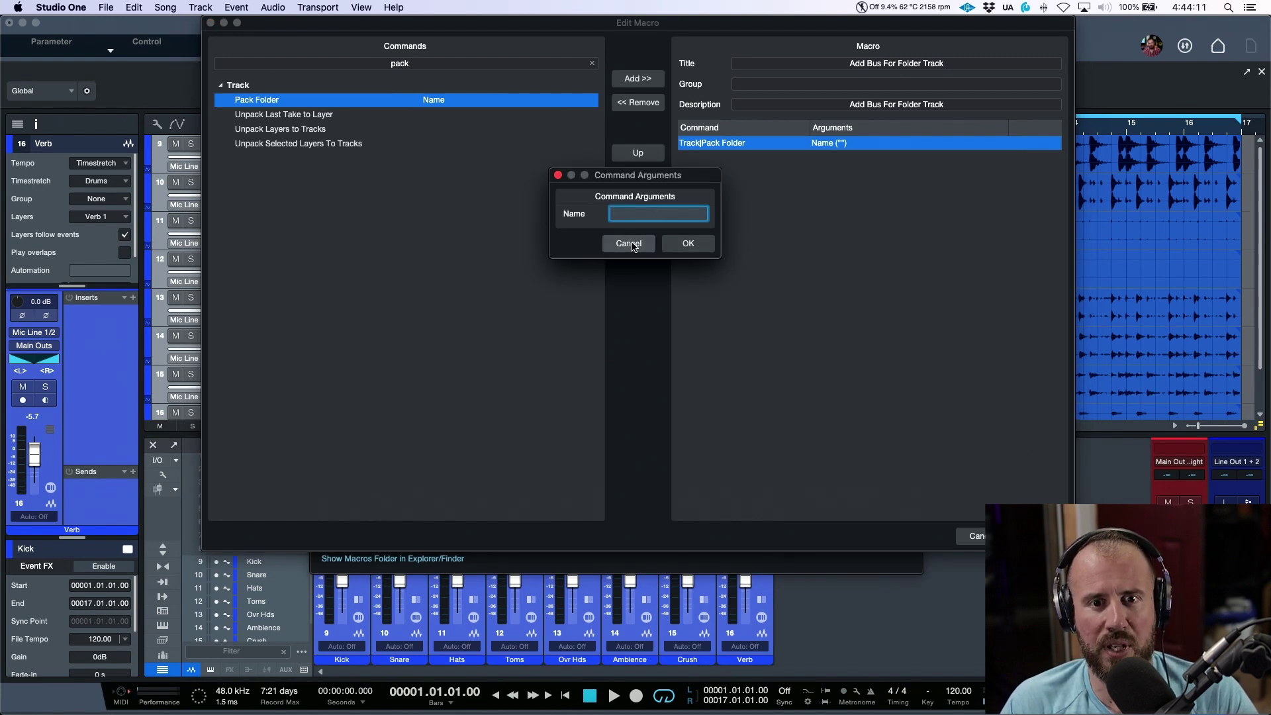
Step: Enter BUS as the Pack Folder step's Name argument and confirm
{"action": "type", "text": "BUS"}
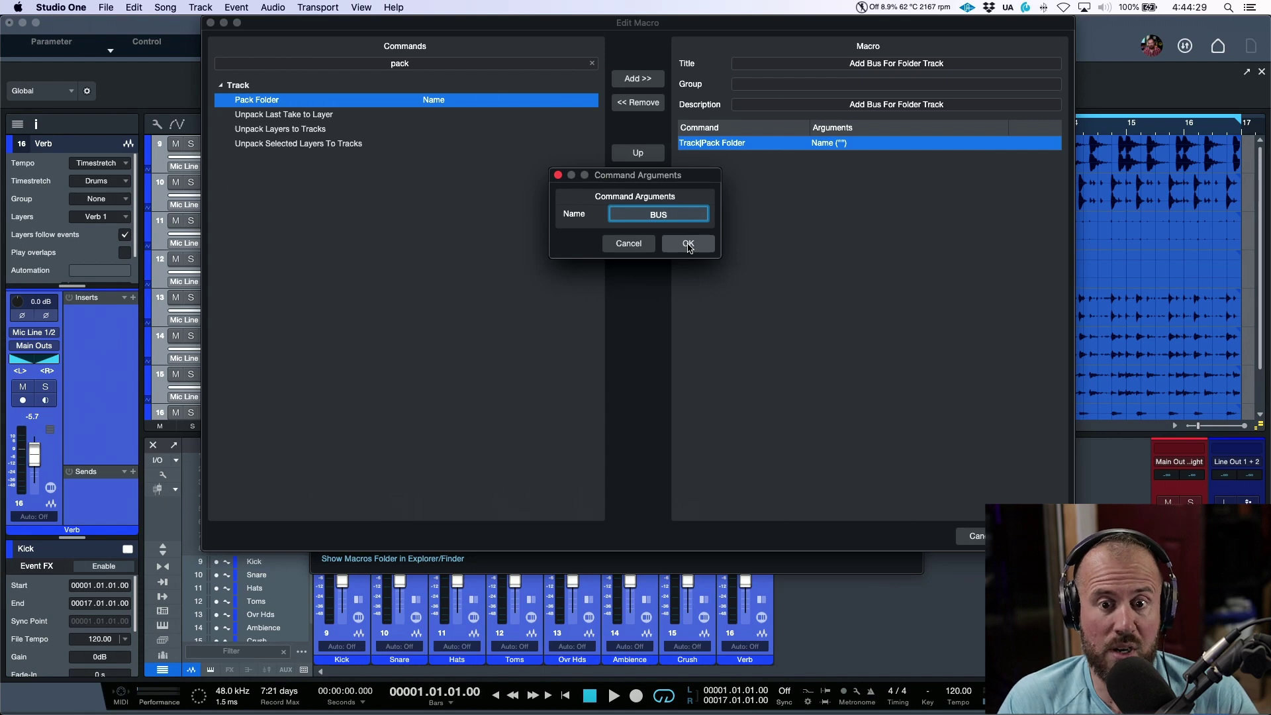
{"action": "left_click", "coordinate": [688, 245]}
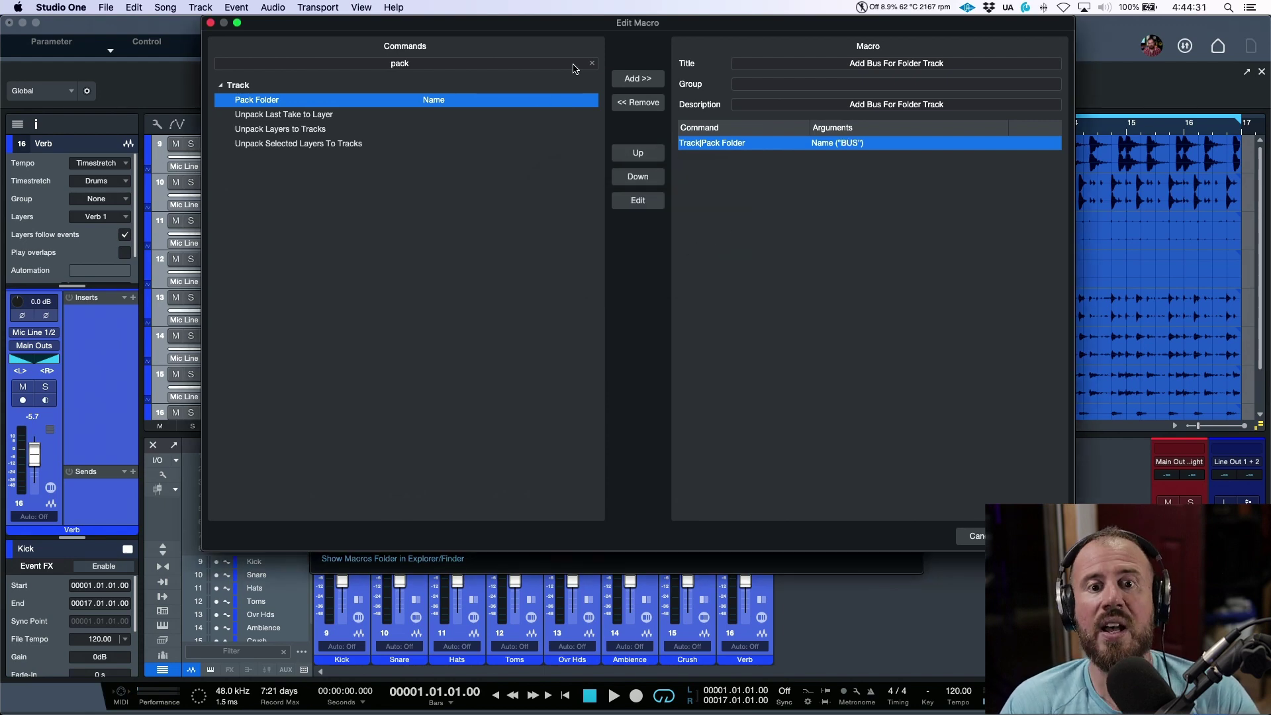
Step: Append Track|Add Bus for Folder Track after Pack Folder, found via a 'folder' search
{"action": "left_click", "coordinate": [591, 65]}
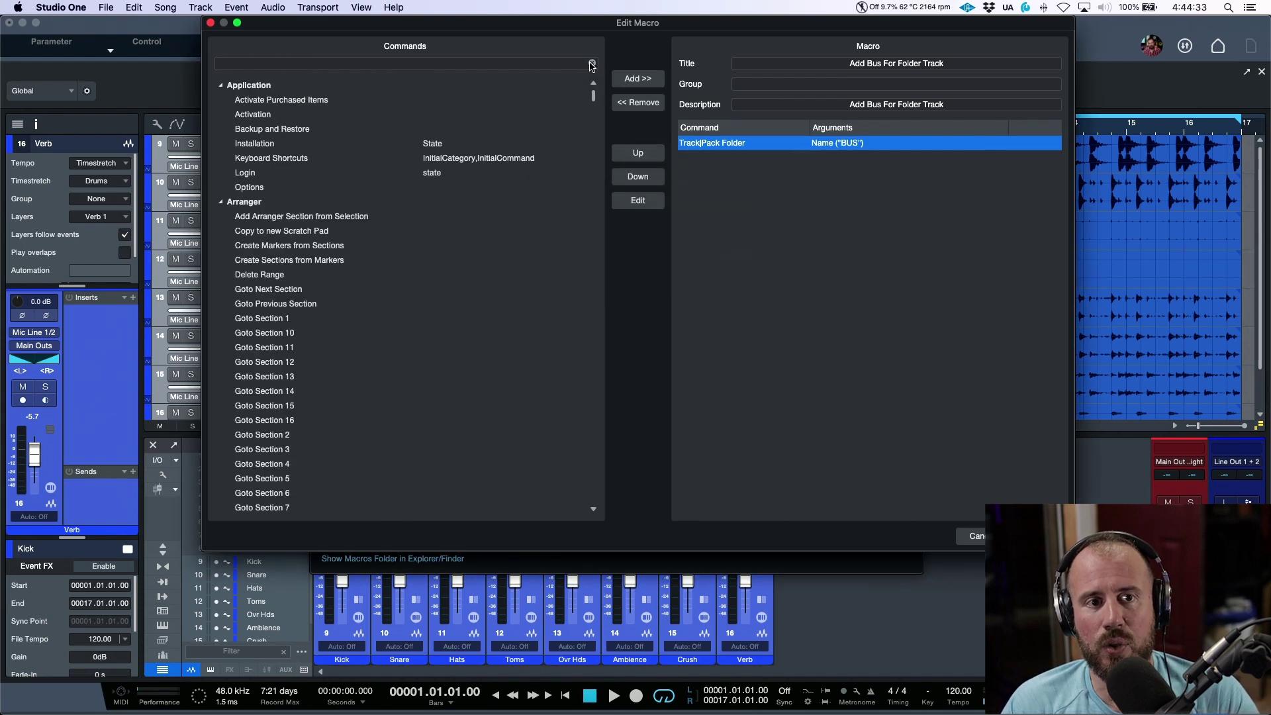
{"action": "left_click", "coordinate": [541, 65]}
{"action": "type", "text": "folder"}
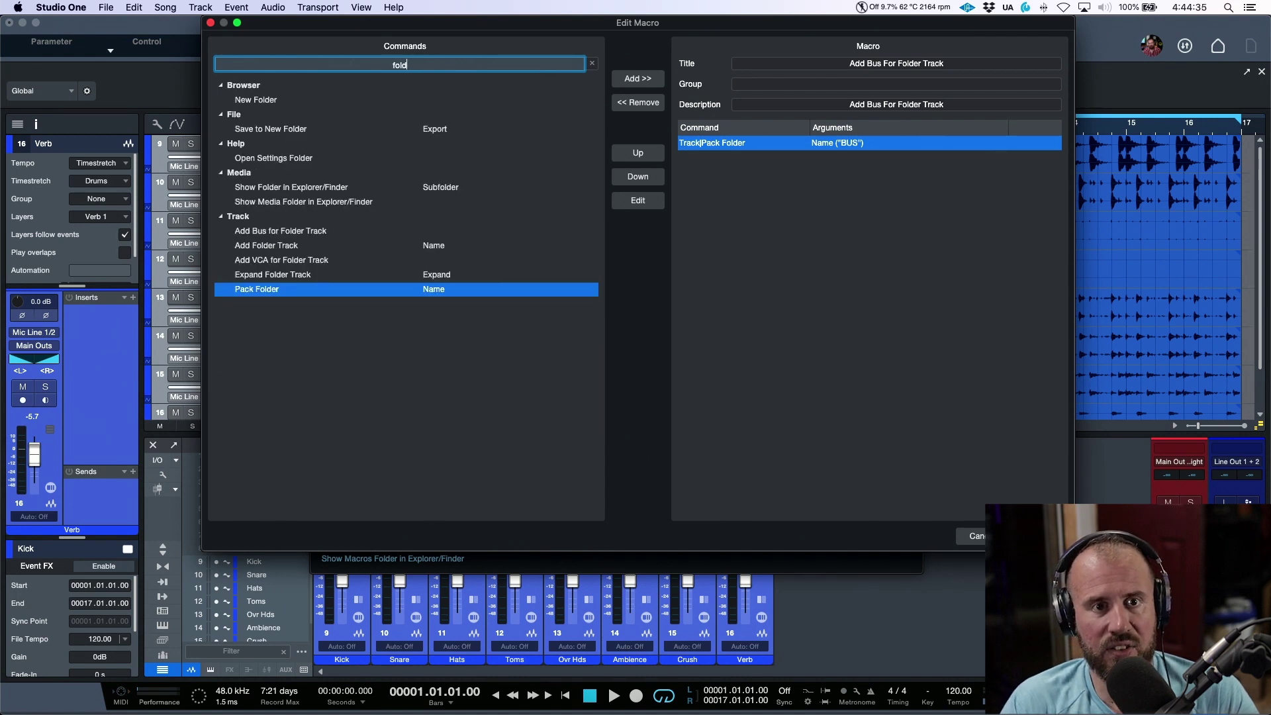
{"action": "left_click", "coordinate": [331, 232]}
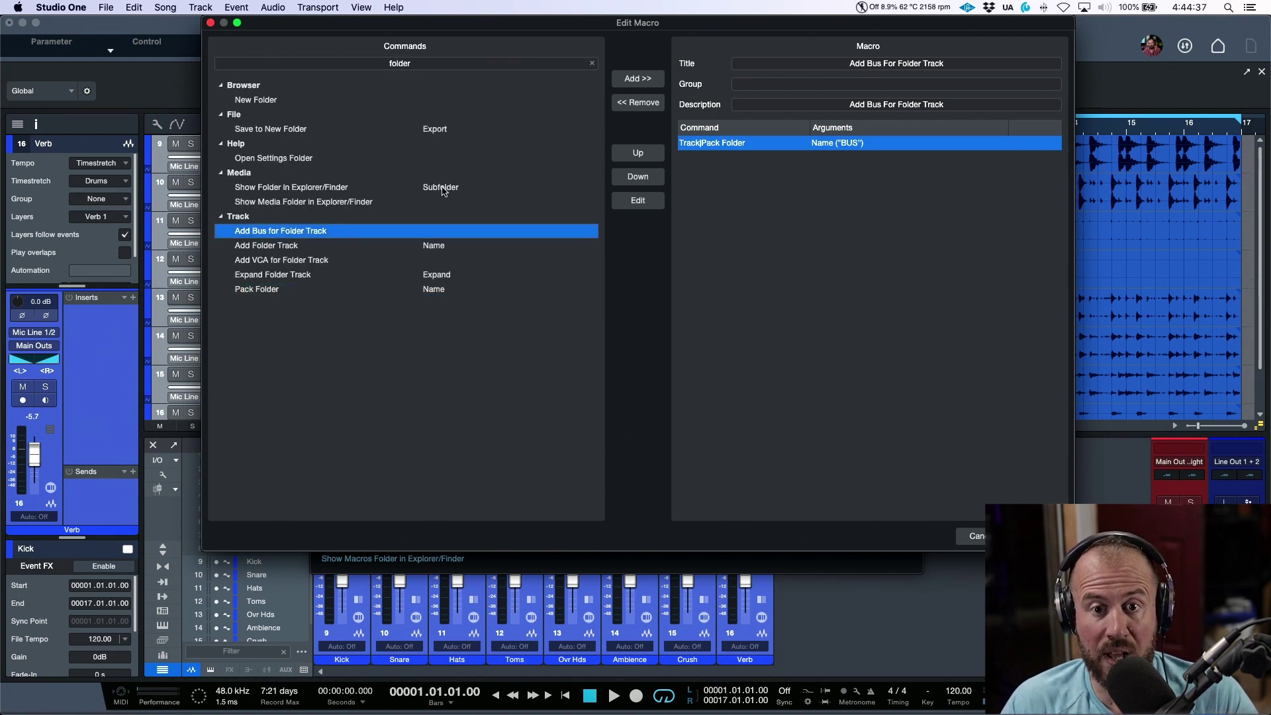
{"action": "left_click", "coordinate": [647, 80]}
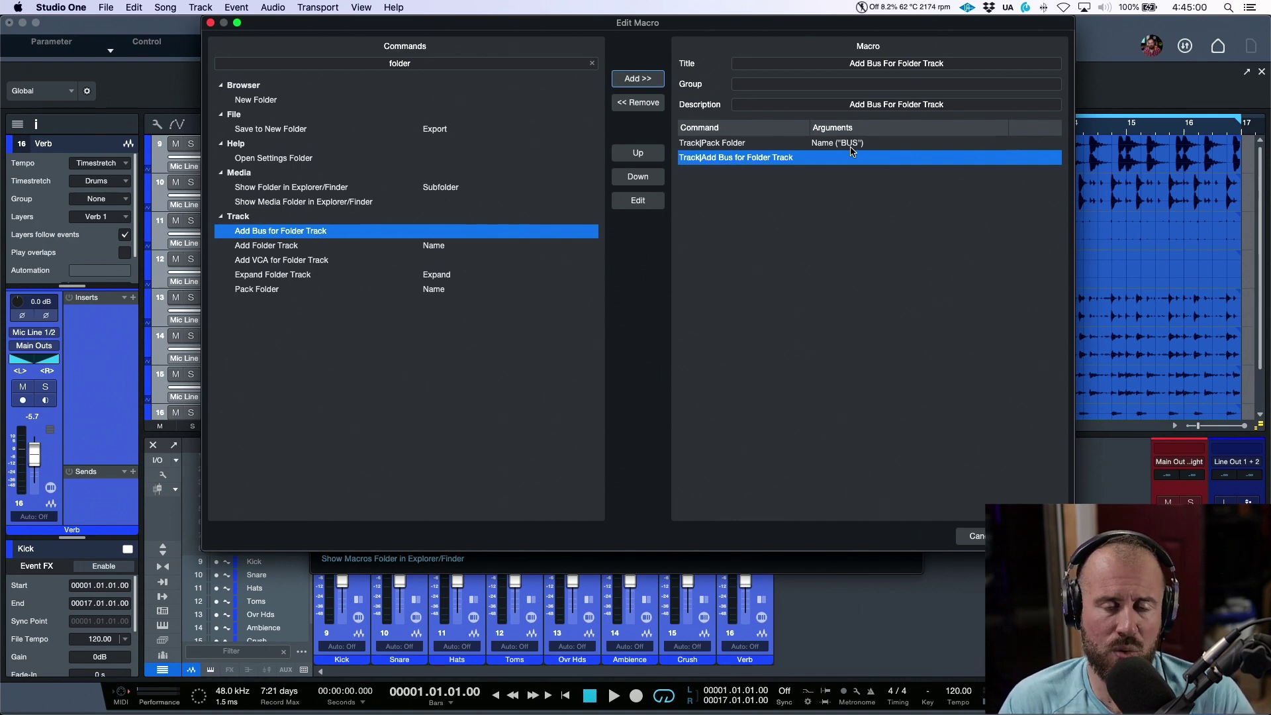
{"action": "left_click", "coordinate": [592, 63]}
Step: Inspect Rename Channel via a 'rename' search, then close Edit Macro to save the macro
{"action": "left_click", "coordinate": [545, 60]}
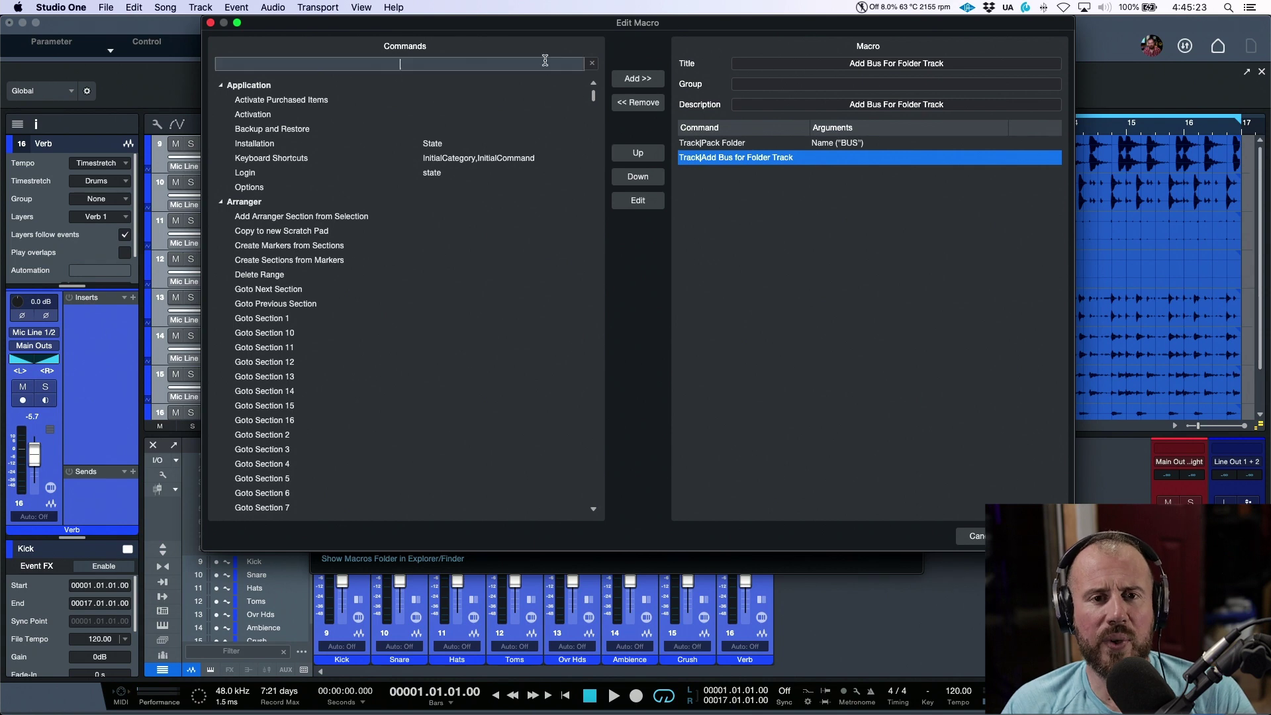
{"action": "type", "text": "rename"}
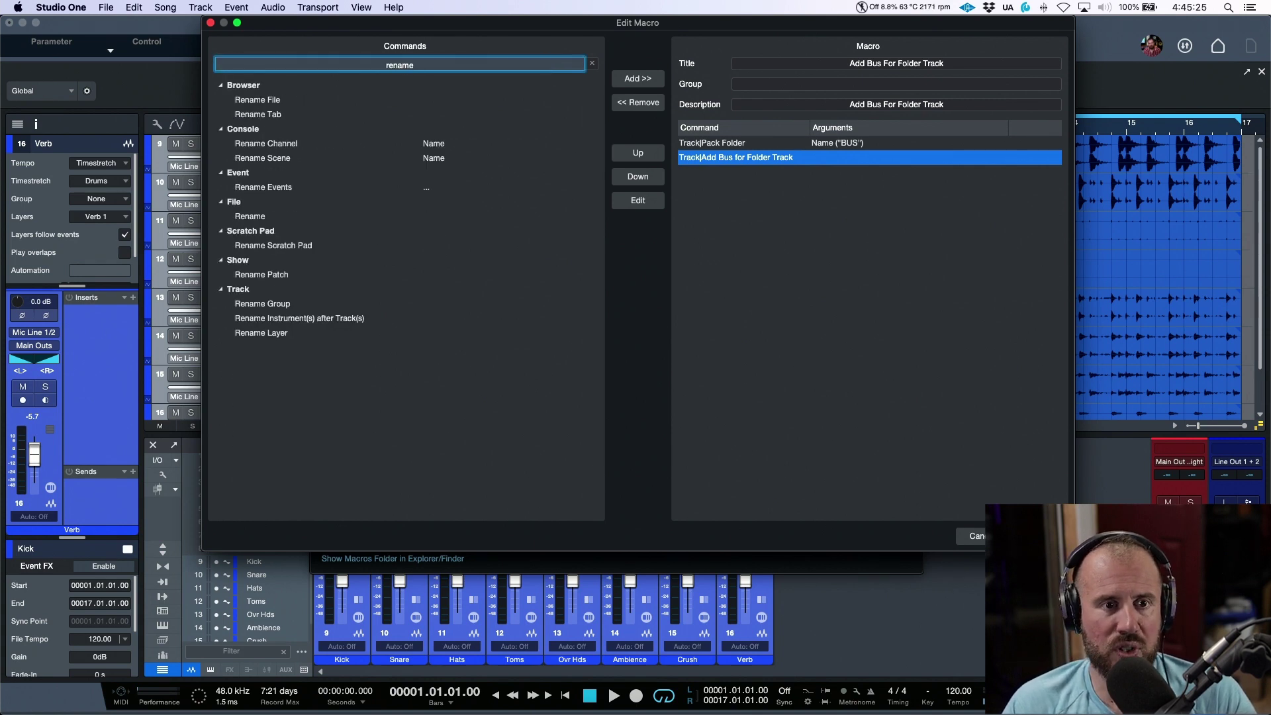
{"action": "left_click", "coordinate": [302, 145]}
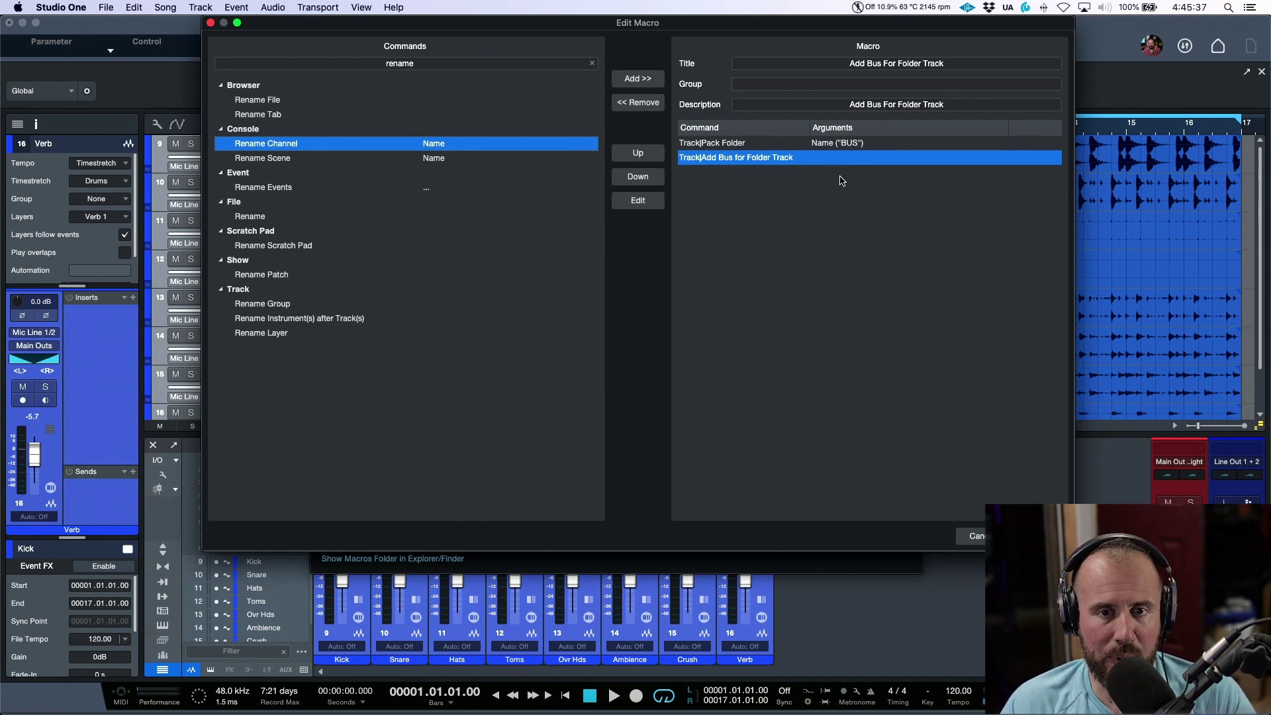
{"action": "left_click", "coordinate": [823, 270]}
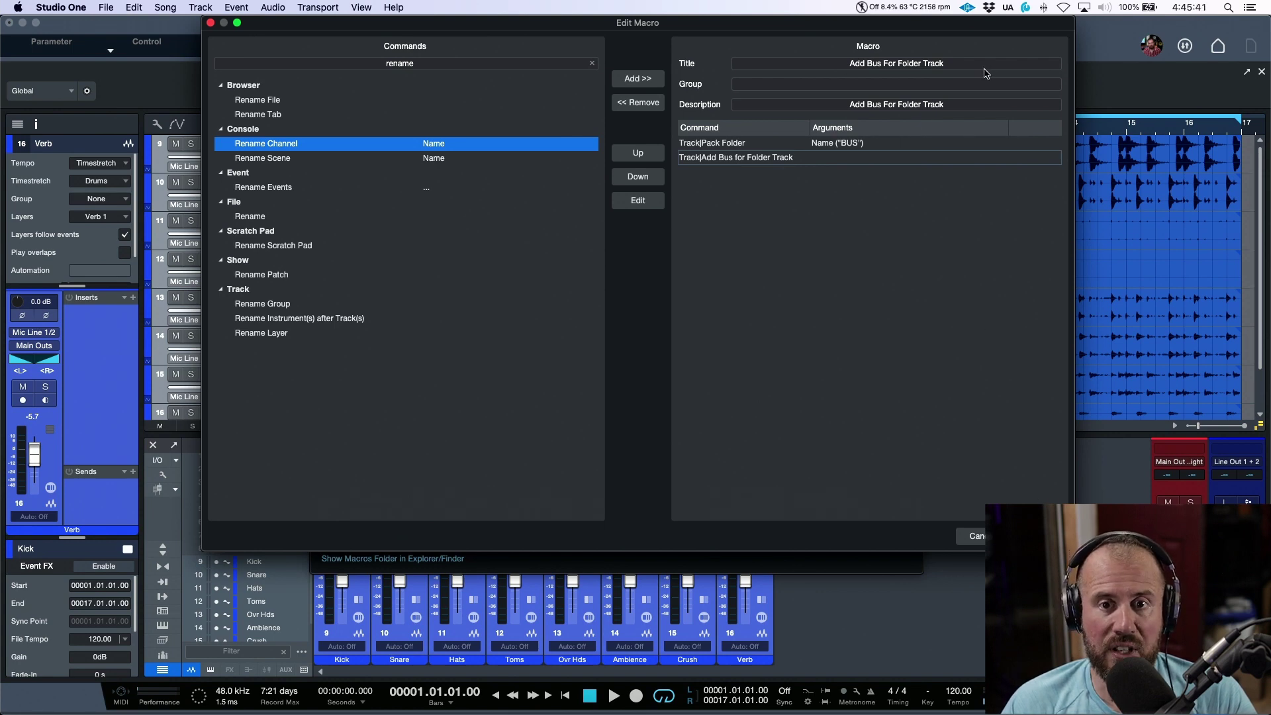
{"action": "key", "text": "Return"}
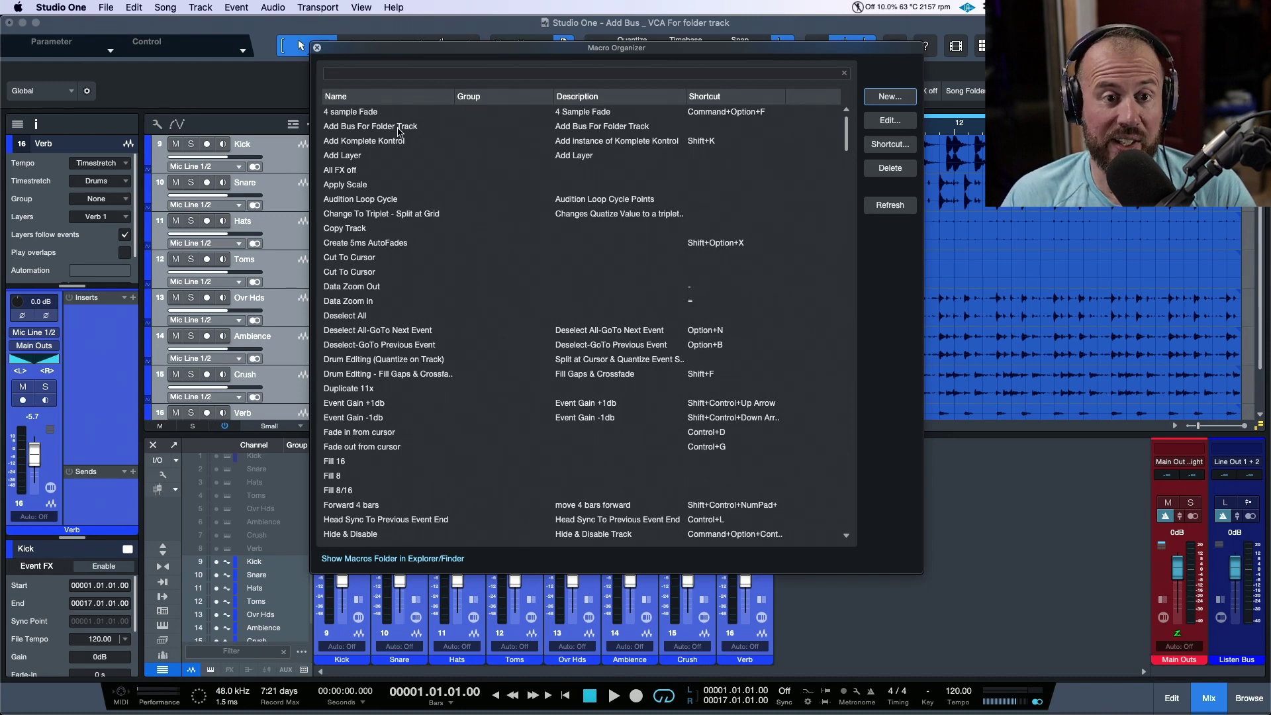
Step: Filter the Macro Organizer by 'add bus' and select the Add Bus For Folder Track macro
{"action": "left_click", "coordinate": [488, 72]}
{"action": "type", "text": "ad"}
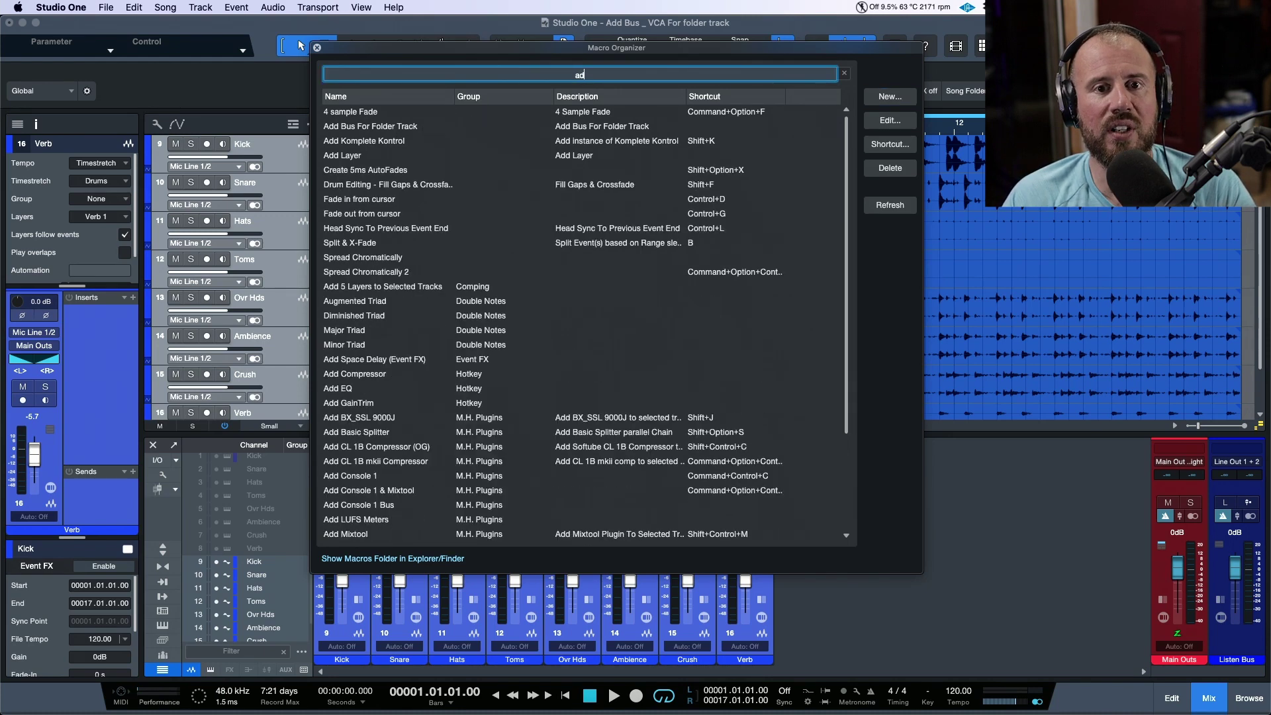
{"action": "type", "text": "d bus"}
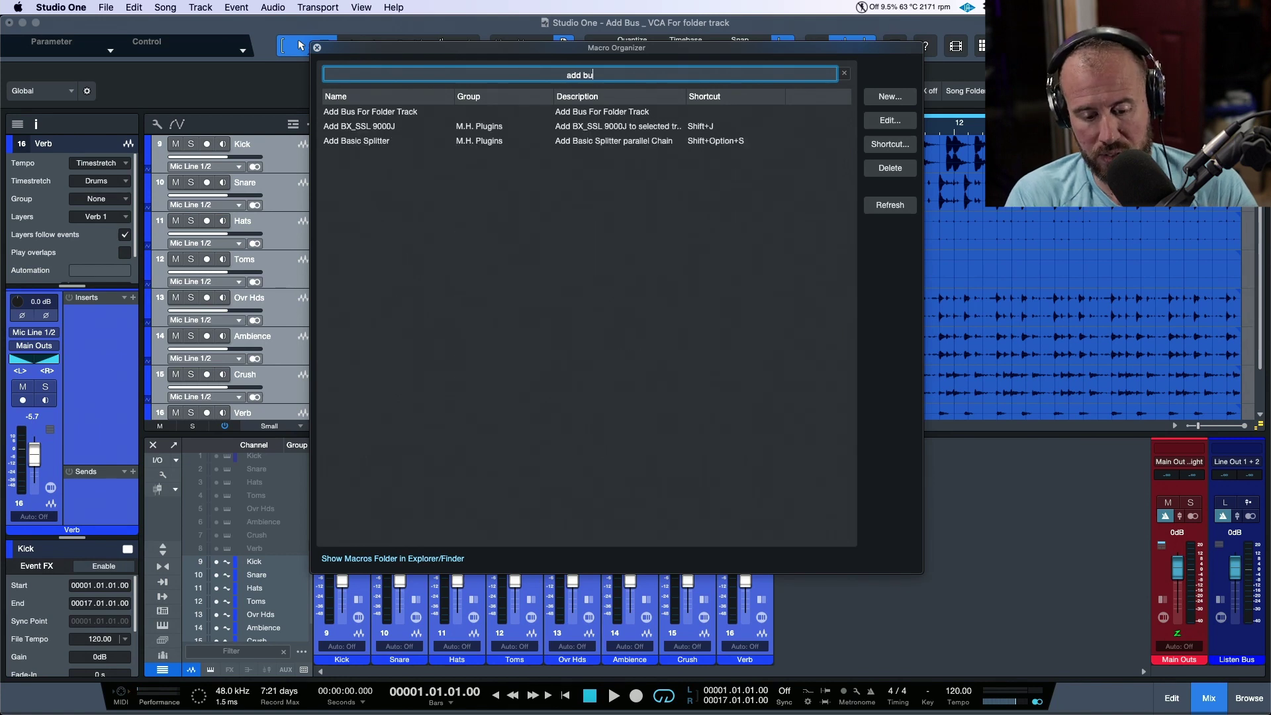
{"action": "left_click", "coordinate": [423, 118]}
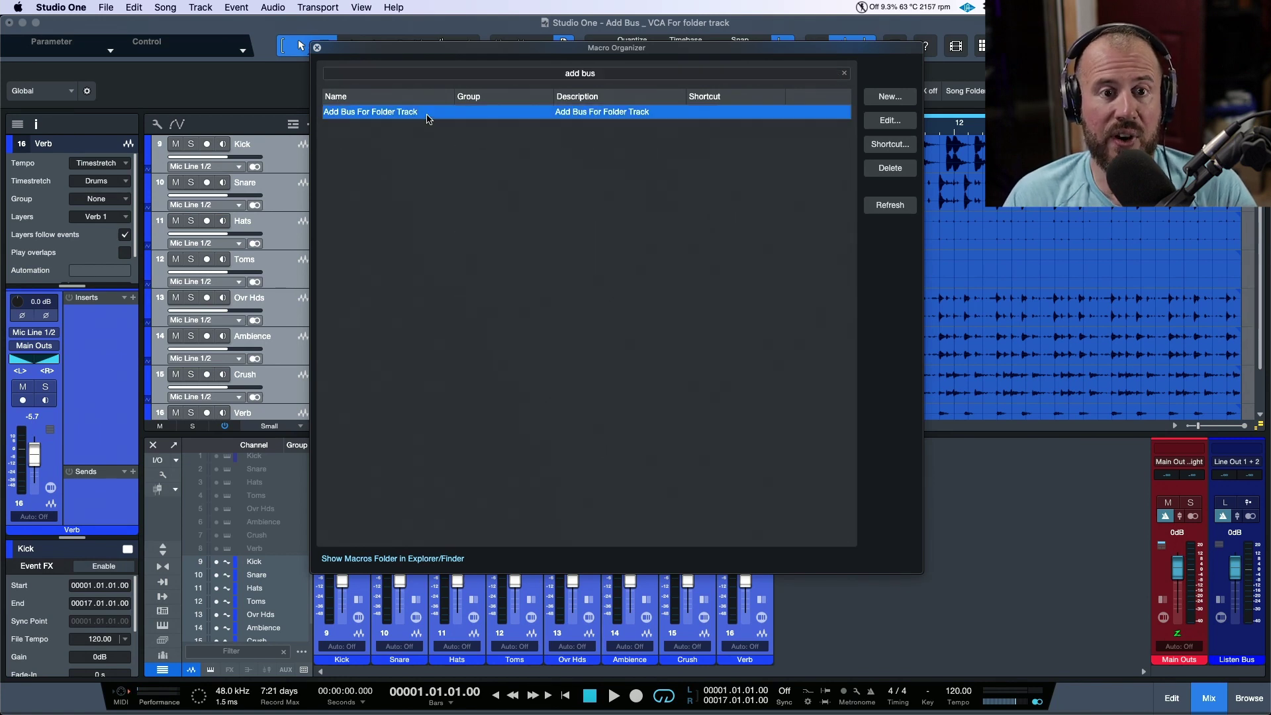
Step: Assign Shift+Option+F to the Add Bus For Folder Track macro, apply it, and refresh the macro list
{"action": "left_click", "coordinate": [890, 144]}
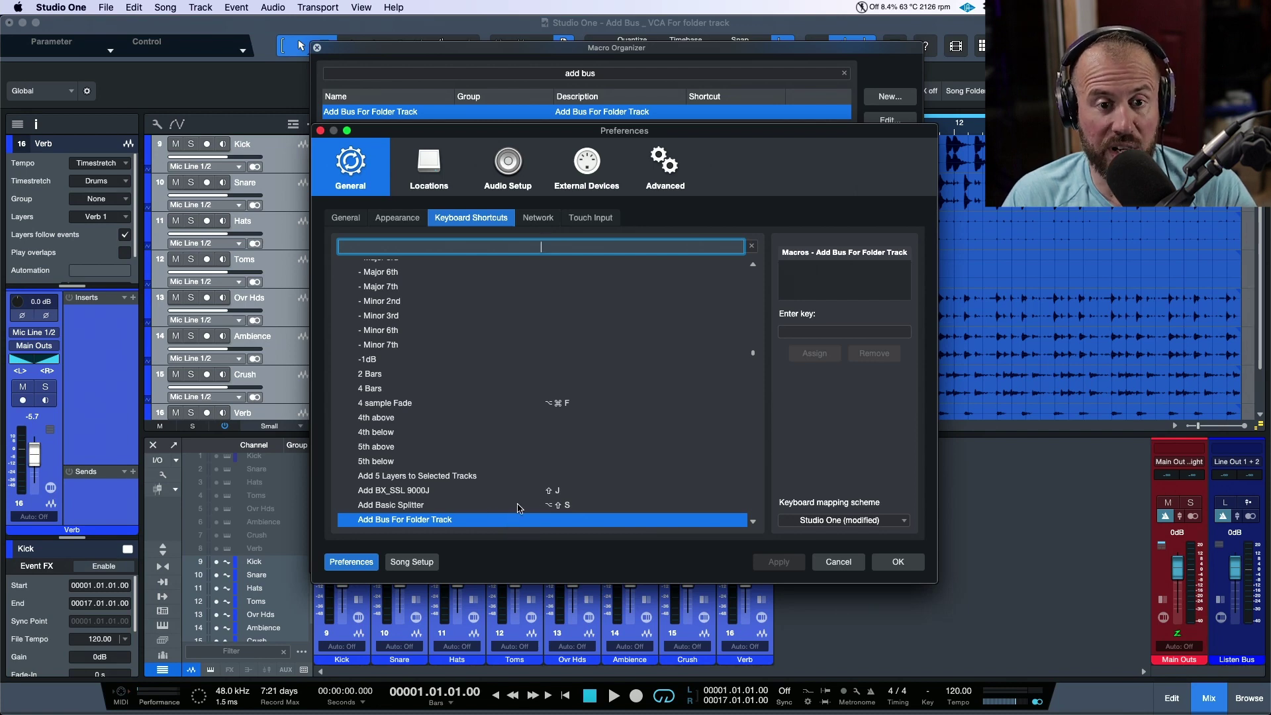
{"action": "scroll", "coordinate": [489, 468], "scroll_direction": "up", "scroll_amount": 10}
{"action": "scroll", "coordinate": [489, 467], "scroll_direction": "up", "scroll_amount": 2}
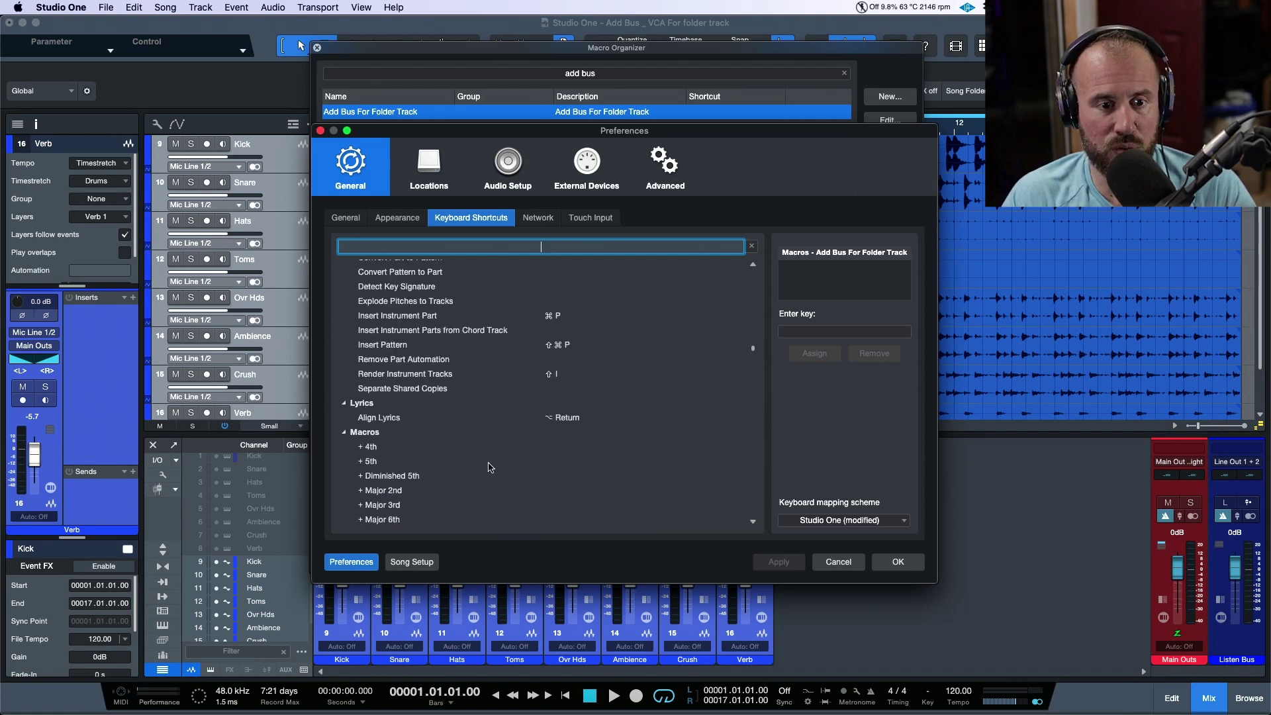
{"action": "scroll", "coordinate": [424, 445], "scroll_direction": "down", "scroll_amount": 12}
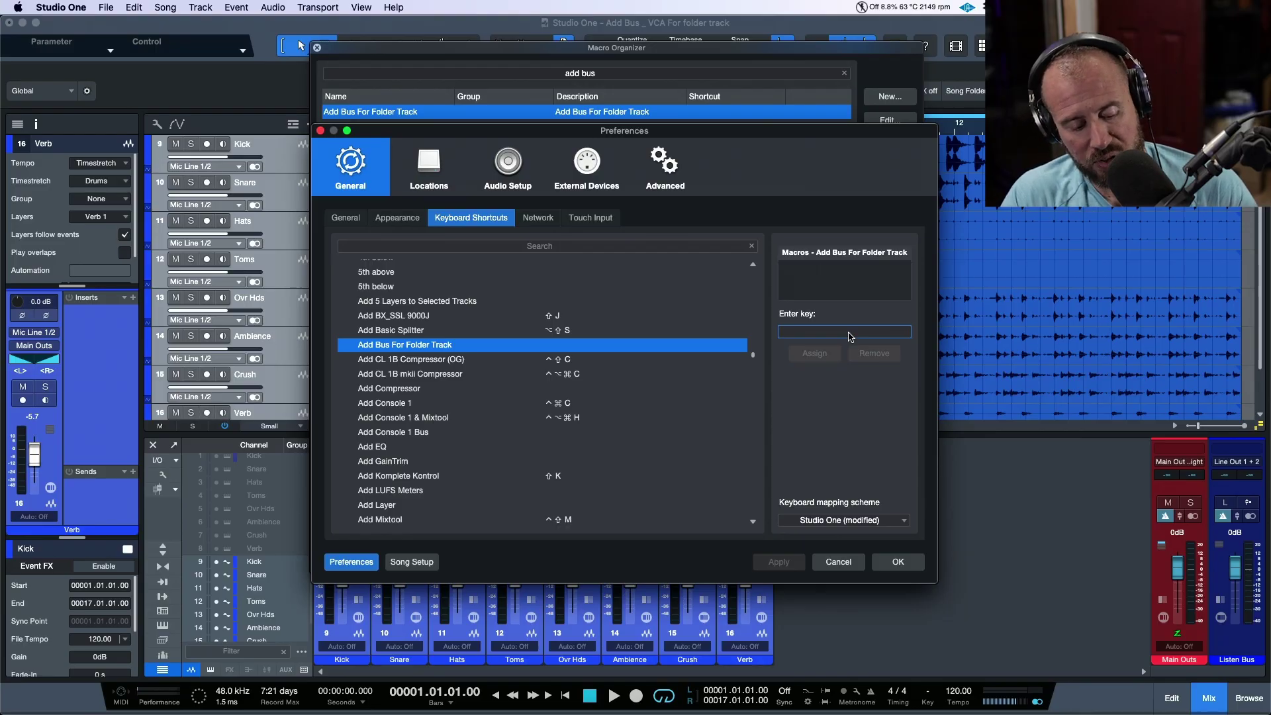
{"action": "key", "text": "alt+shift+f"}
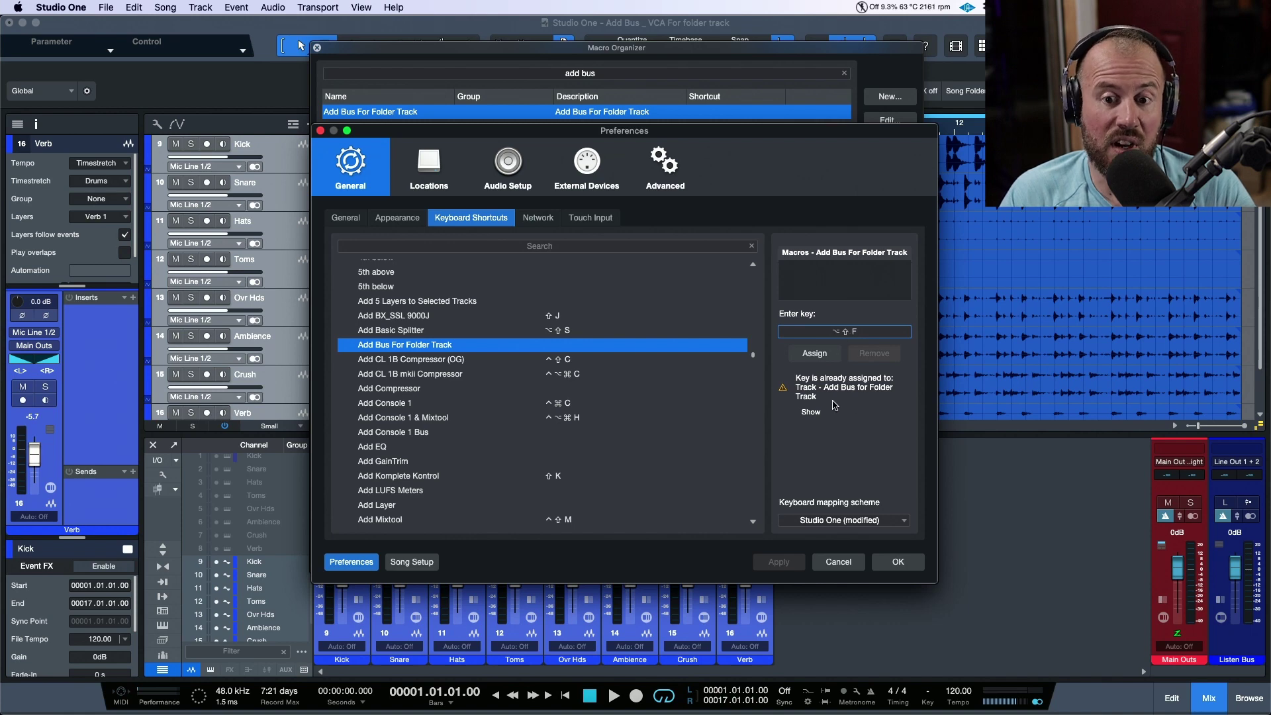
{"action": "left_click", "coordinate": [815, 354]}
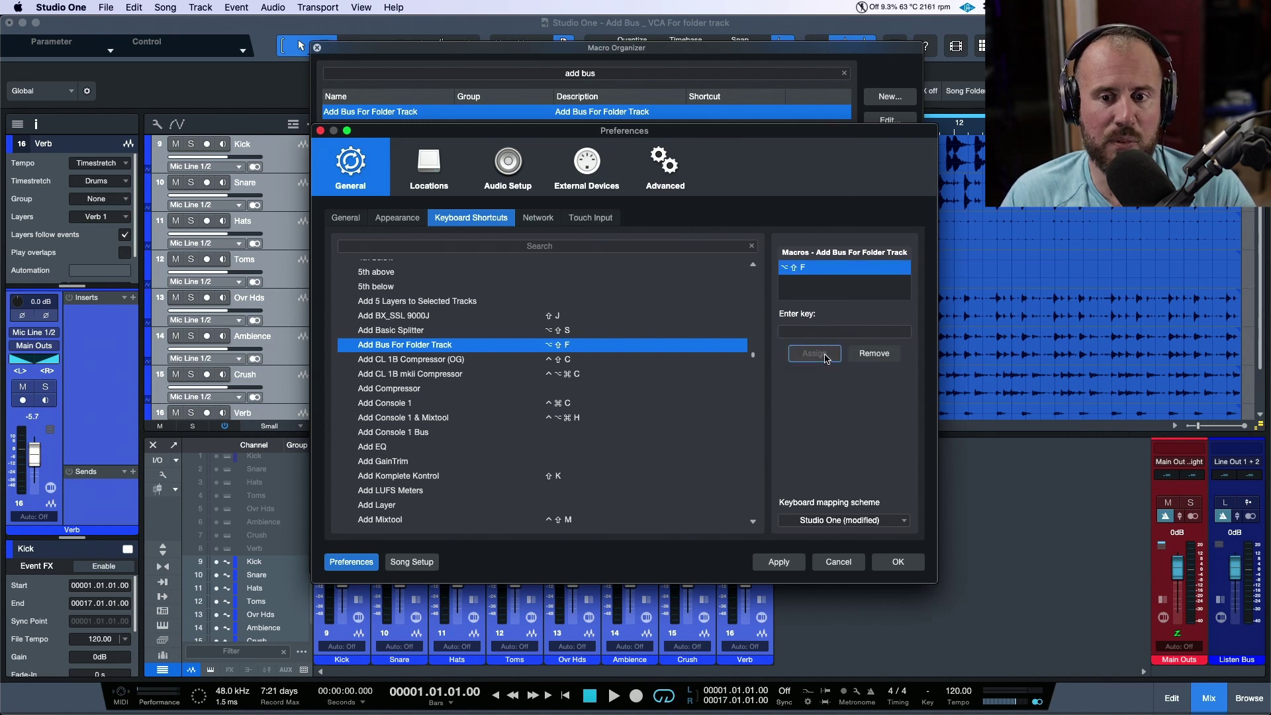
{"action": "left_click", "coordinate": [778, 561]}
{"action": "left_click", "coordinate": [874, 564]}
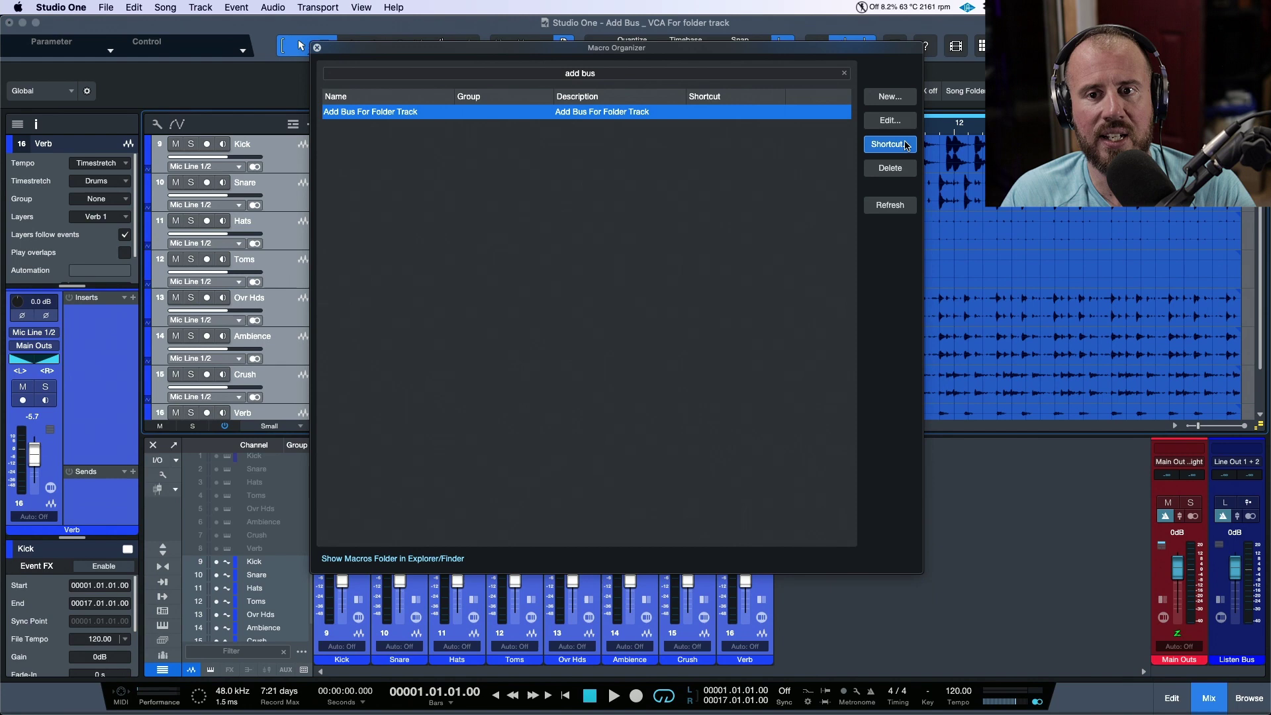
{"action": "left_click", "coordinate": [890, 206]}
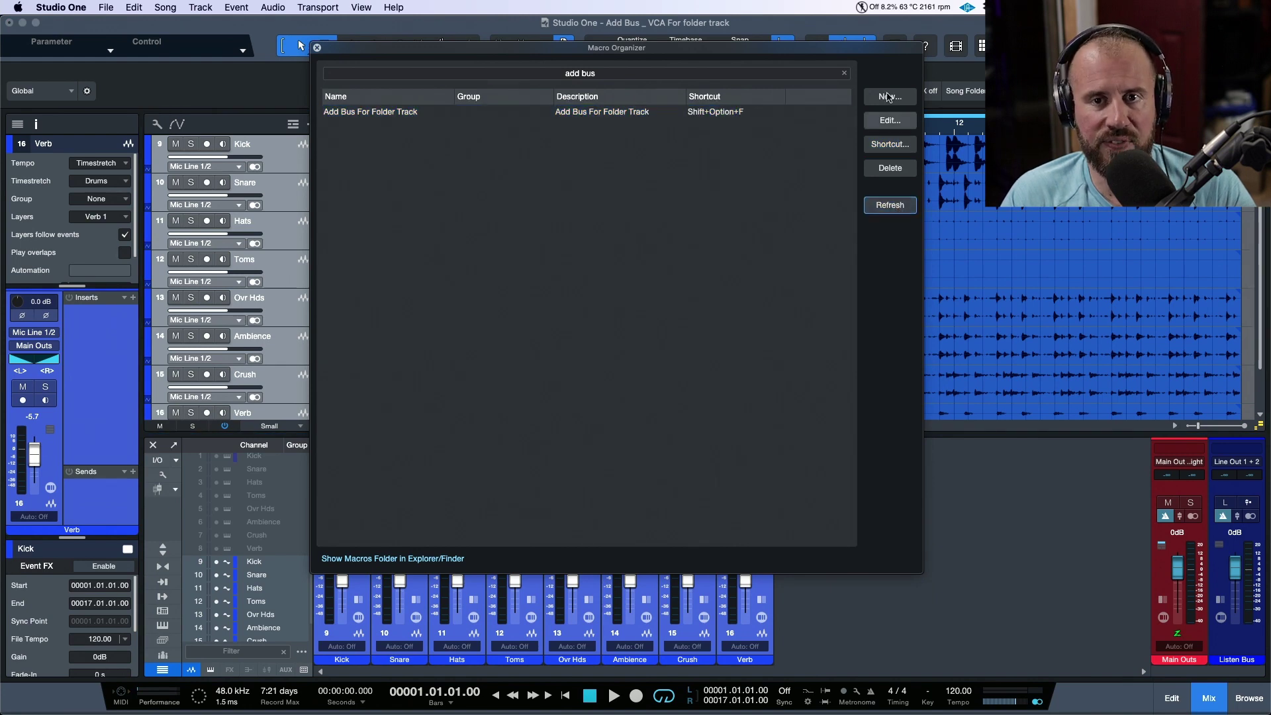
Step: Close the Macro Organizer, shrink track heights with Shift+W, and select the Kick through Verb tracks
{"action": "left_click", "coordinate": [318, 48]}
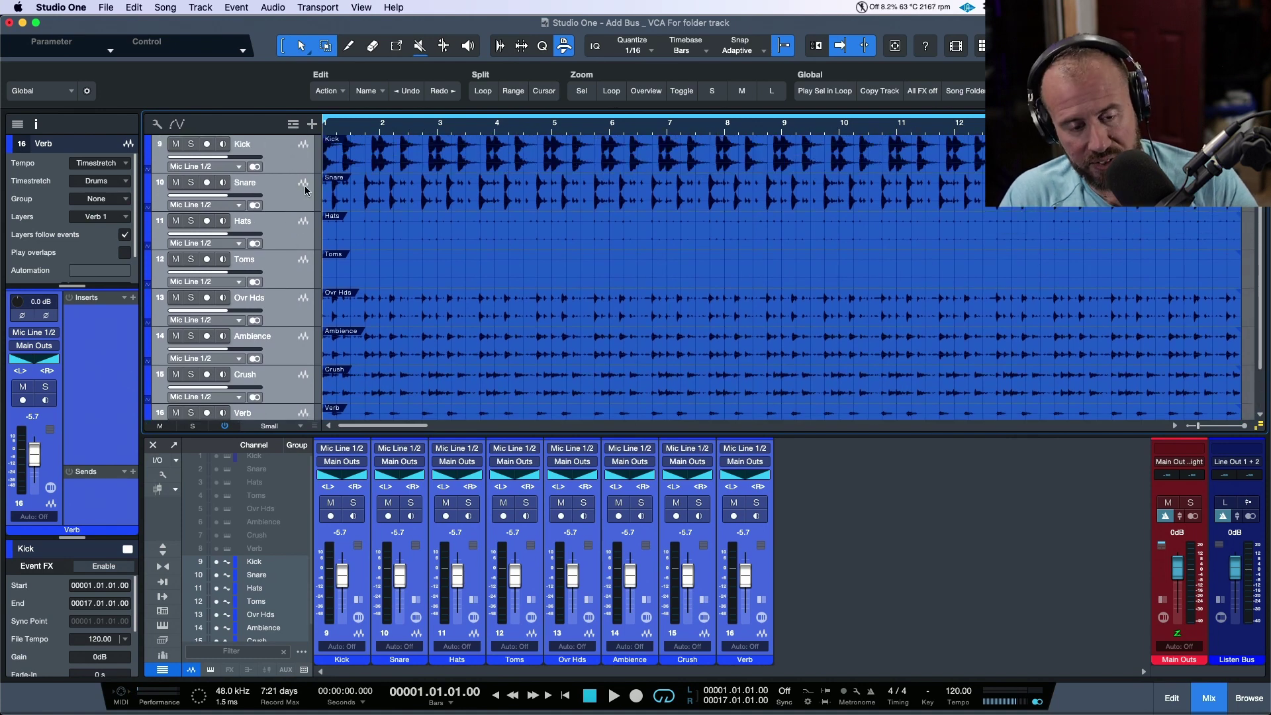
{"action": "key", "text": "shift+w"}
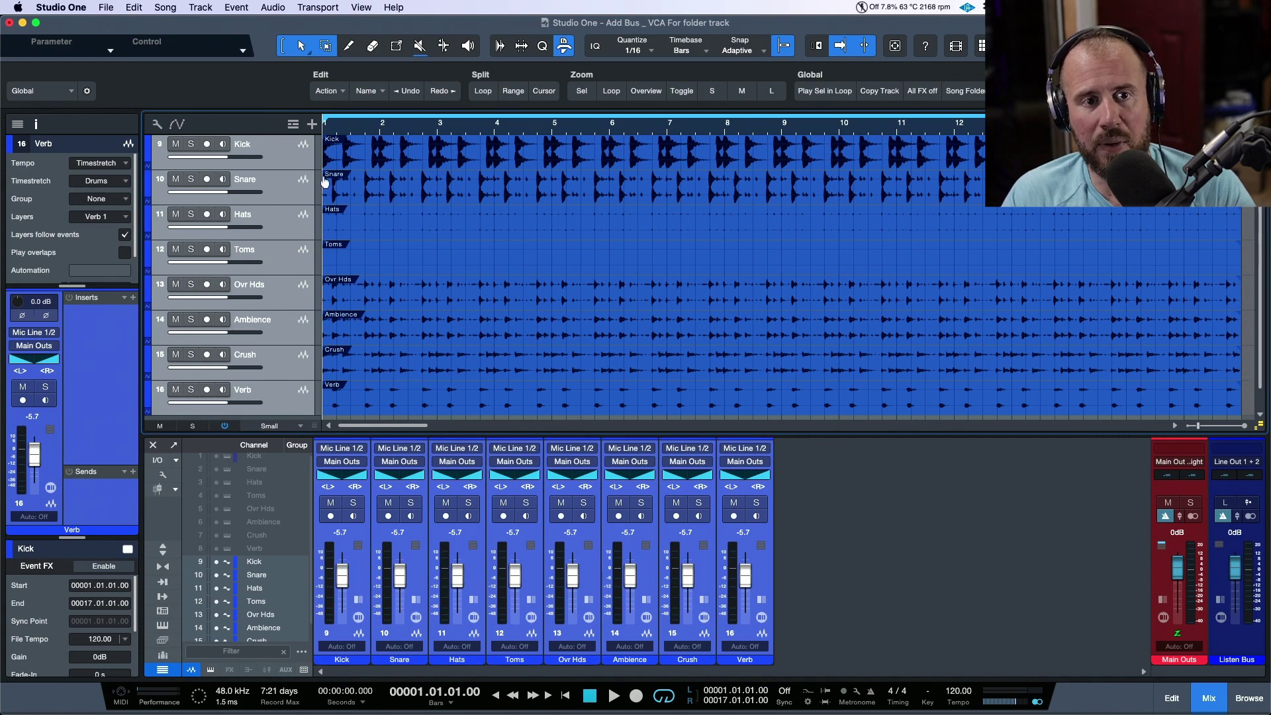
{"action": "left_click", "coordinate": [316, 169]}
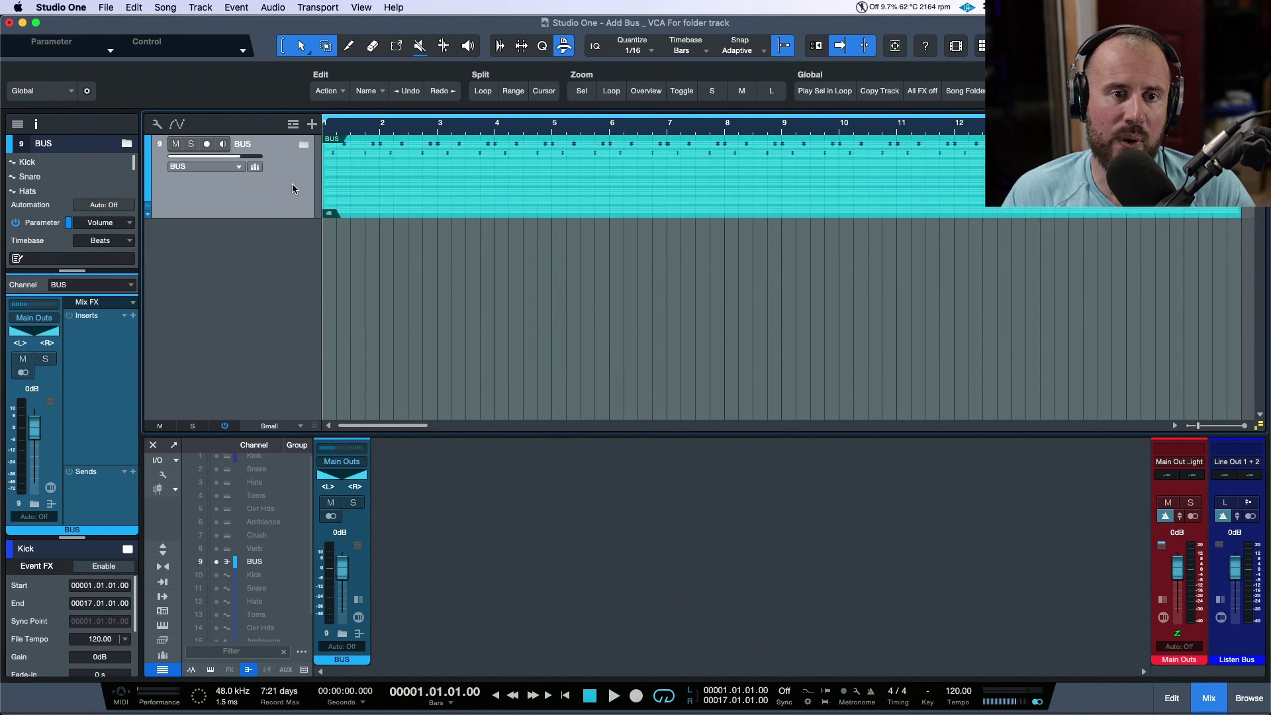
Step: Rename the new BUS folder track to DRUMS and check its contents
{"action": "double_click", "coordinate": [246, 145]}
{"action": "type", "text": "DRUM"}
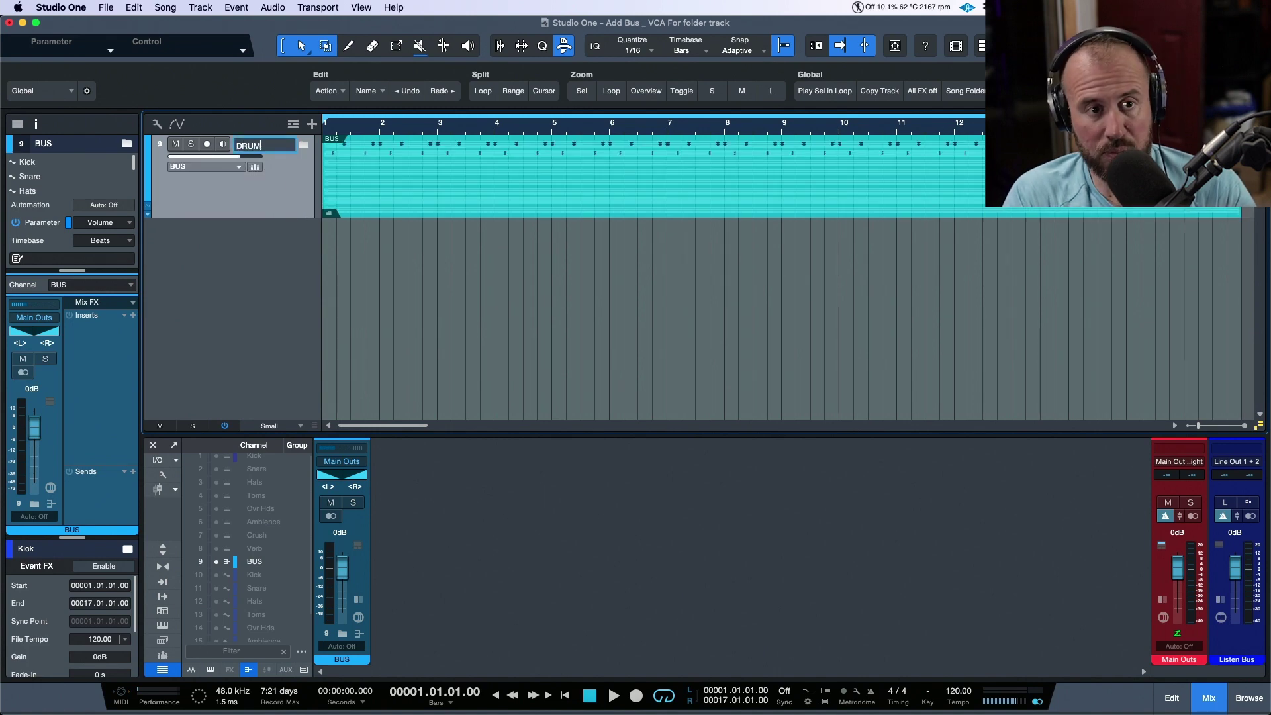
{"action": "type", "text": "S"}
{"action": "key", "text": "Return"}
{"action": "left_click", "coordinate": [302, 147]}
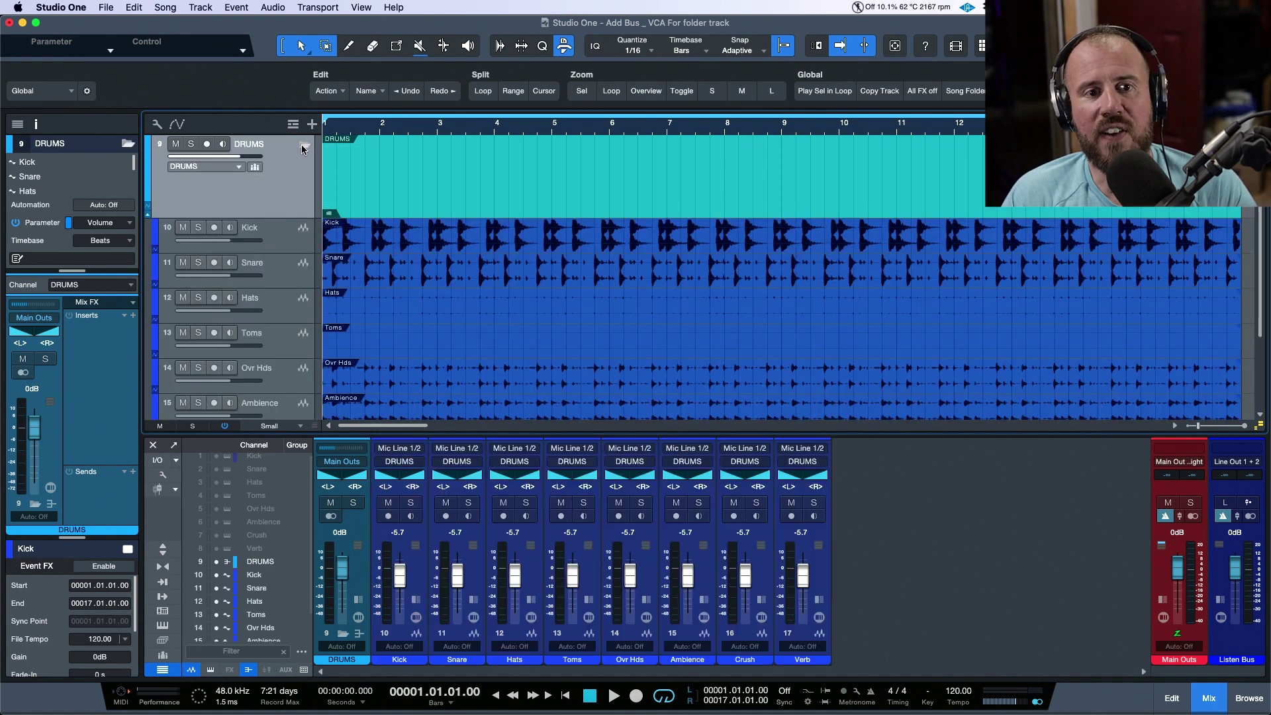
{"action": "left_click", "coordinate": [303, 147]}
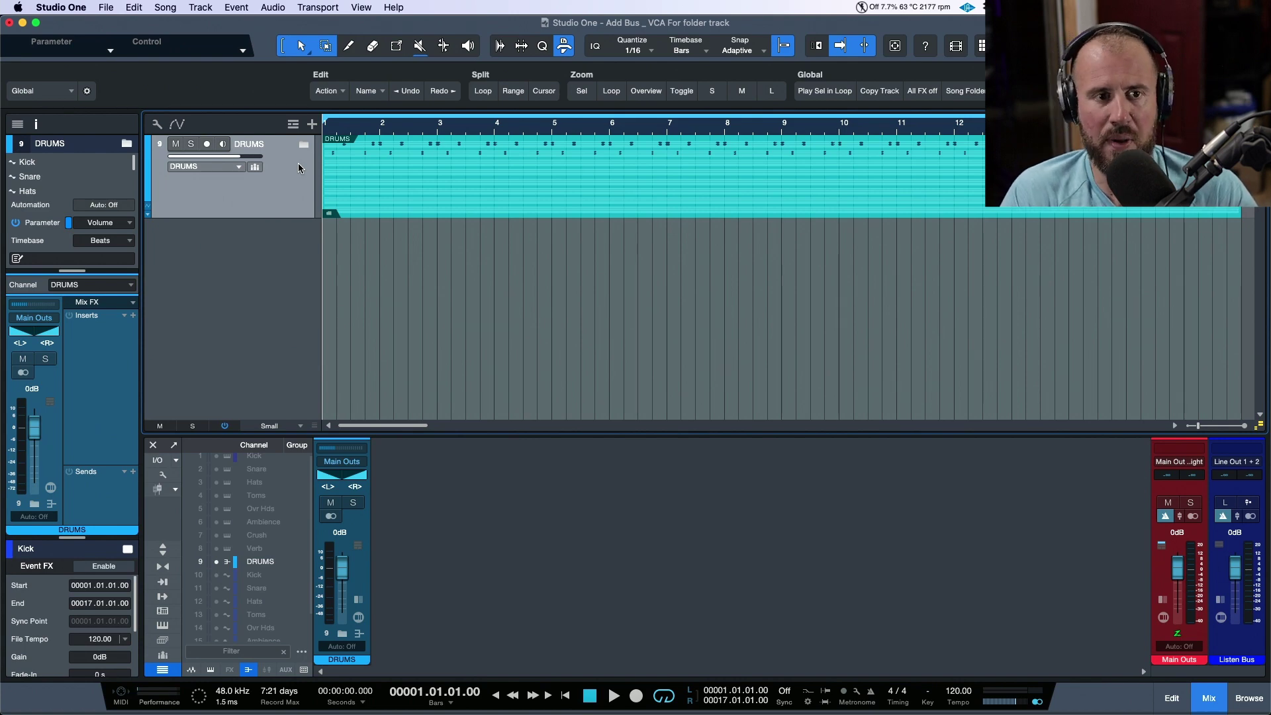
Step: Reopen the Macro Organizer from the gear menu and open the Shortcut settings for Add Layer
{"action": "left_click", "coordinate": [87, 91]}
{"action": "left_click", "coordinate": [136, 224]}
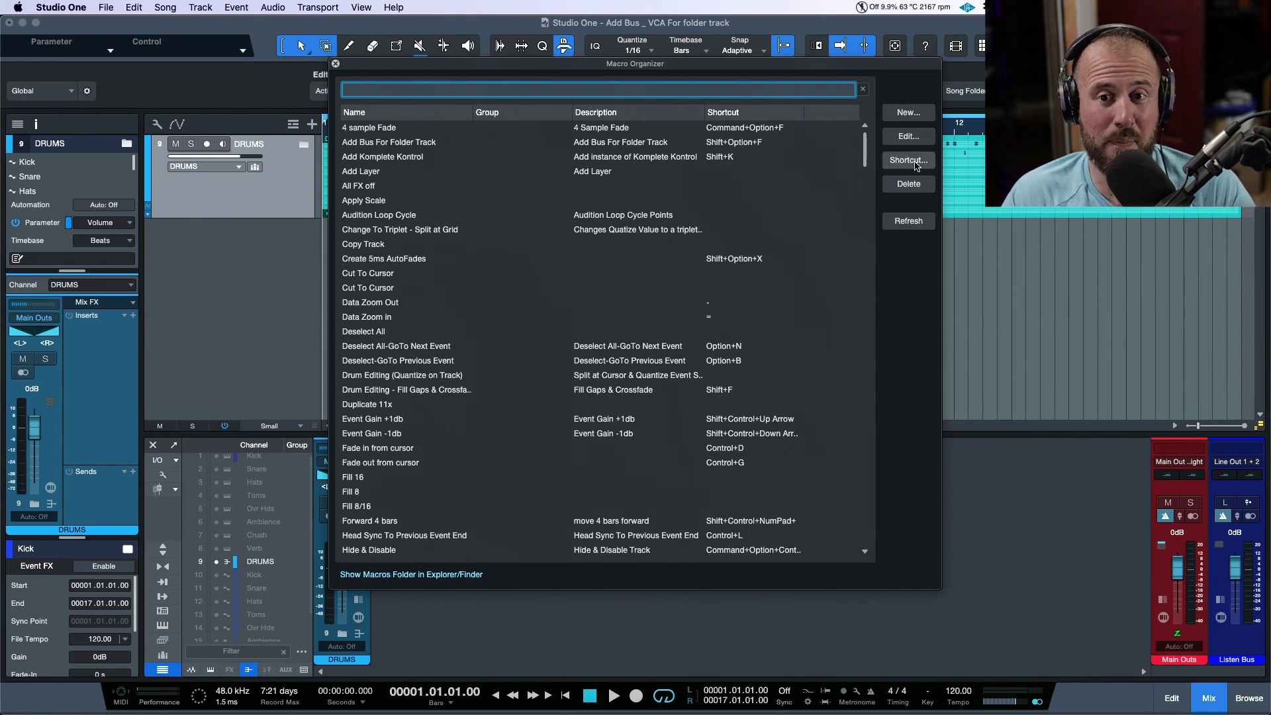
{"action": "left_click", "coordinate": [470, 129]}
{"action": "left_click", "coordinate": [435, 187]}
{"action": "left_click", "coordinate": [464, 172]}
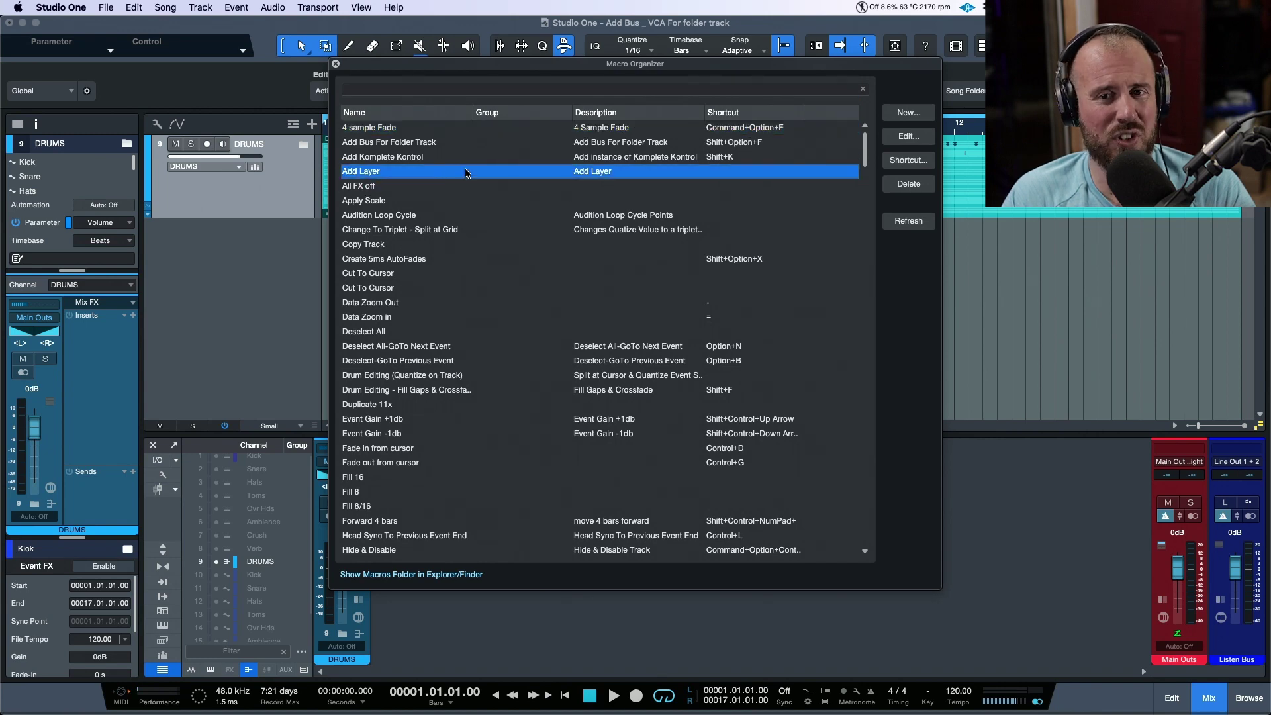
{"action": "left_click", "coordinate": [907, 160]}
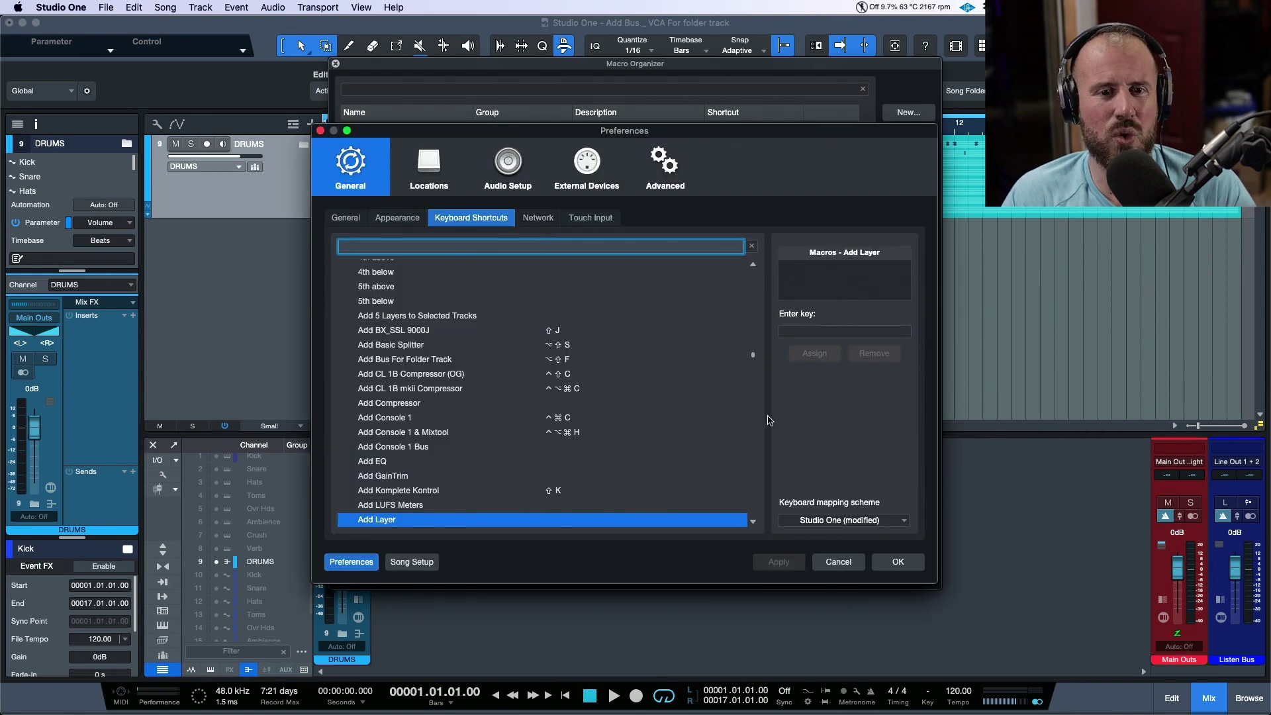